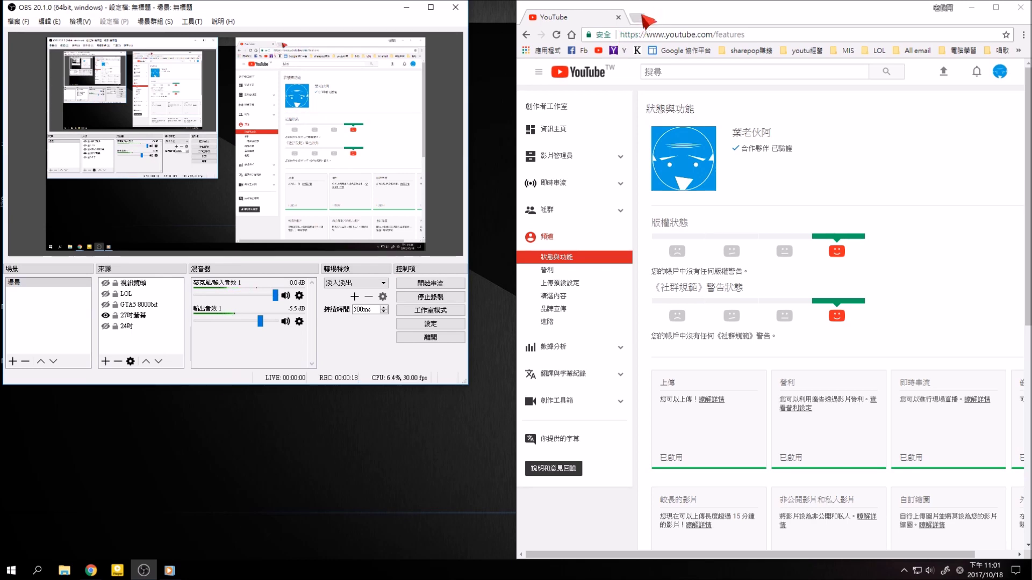
Step: Search the web for "obs" in a new browser tab and open the Open Broadcaster Software home page
click(642, 18)
click(633, 220)
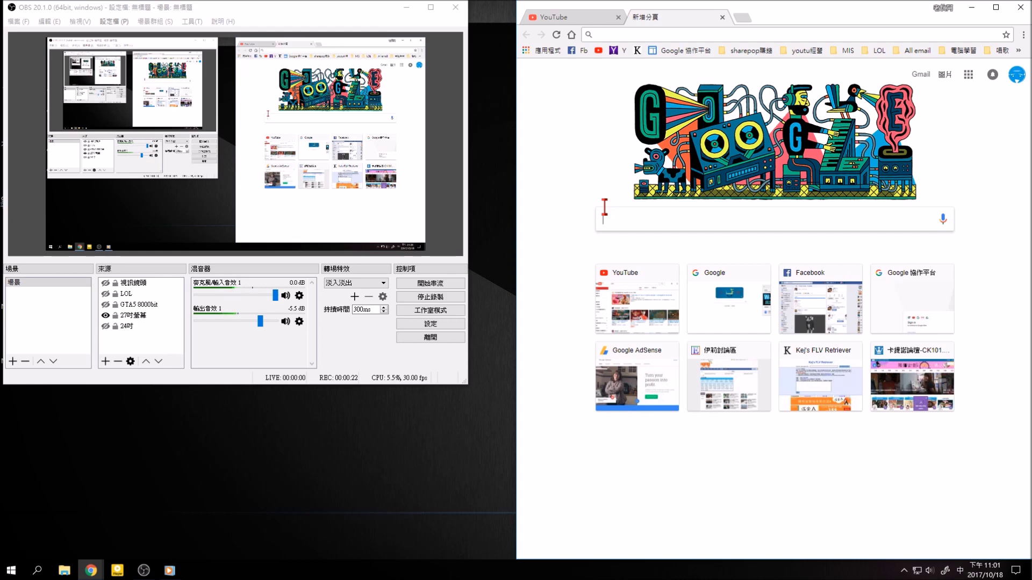
text(obs)
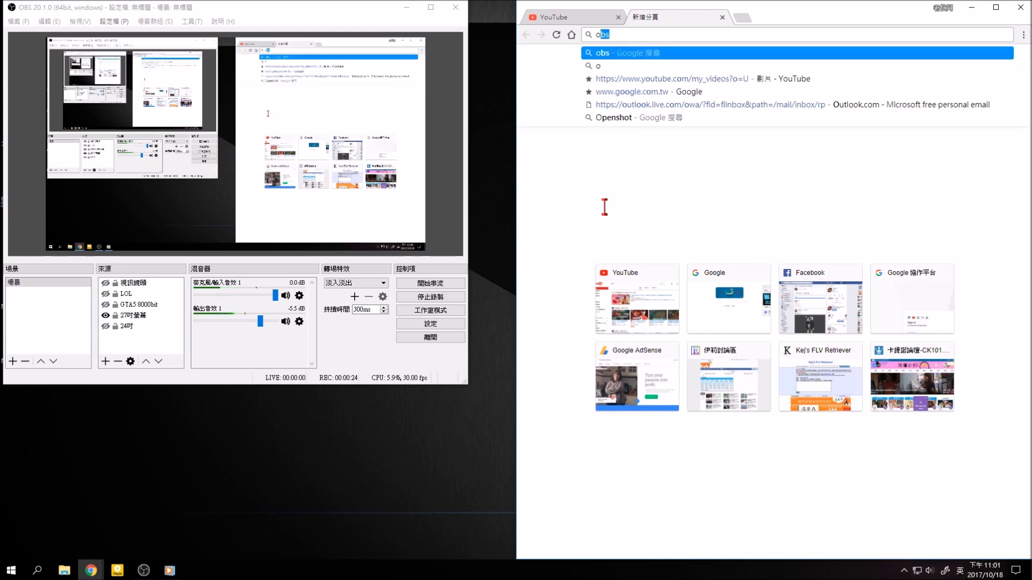
key(Return)
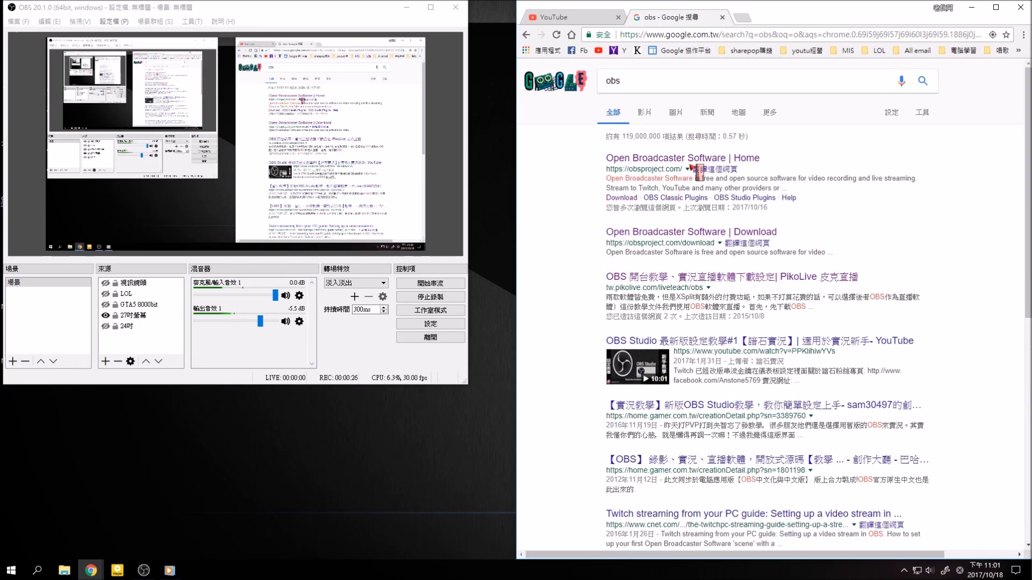
click(695, 158)
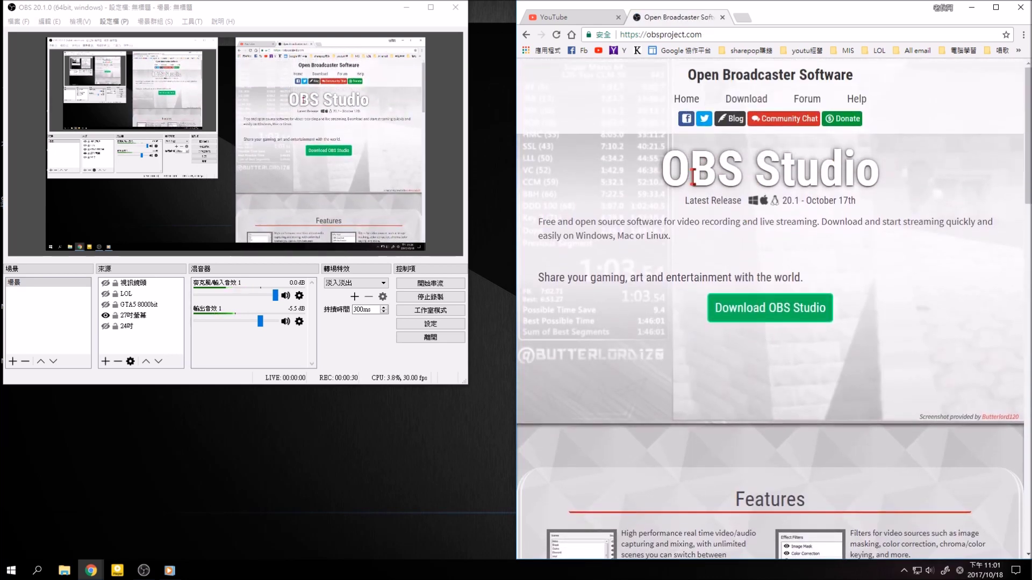
Step: Look over the OBS Studio download choices for Windows, macOS and Linux, and close the website's tab
scroll(807, 311, down, 1)
click(776, 259)
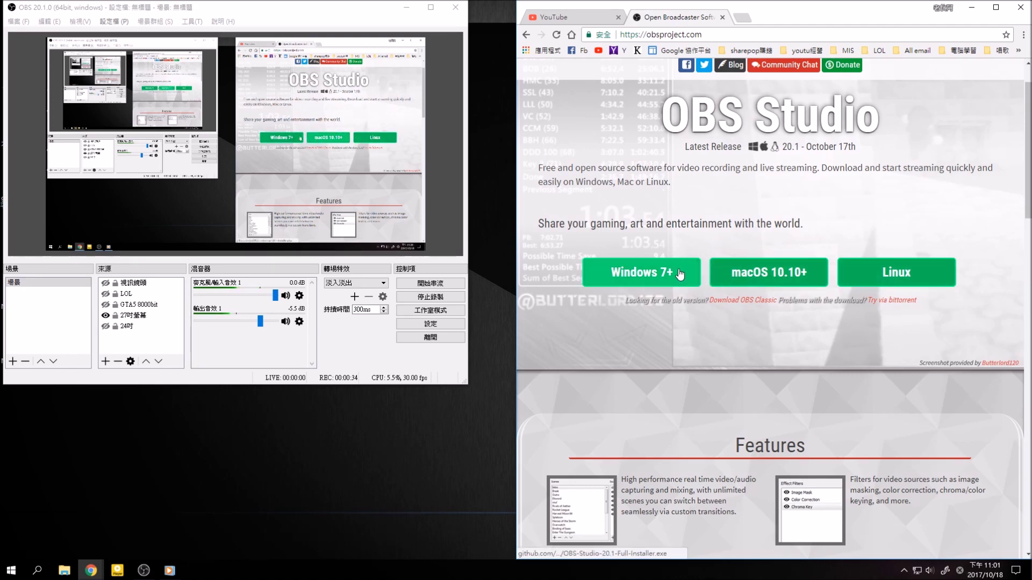
scroll(803, 414, down, 3)
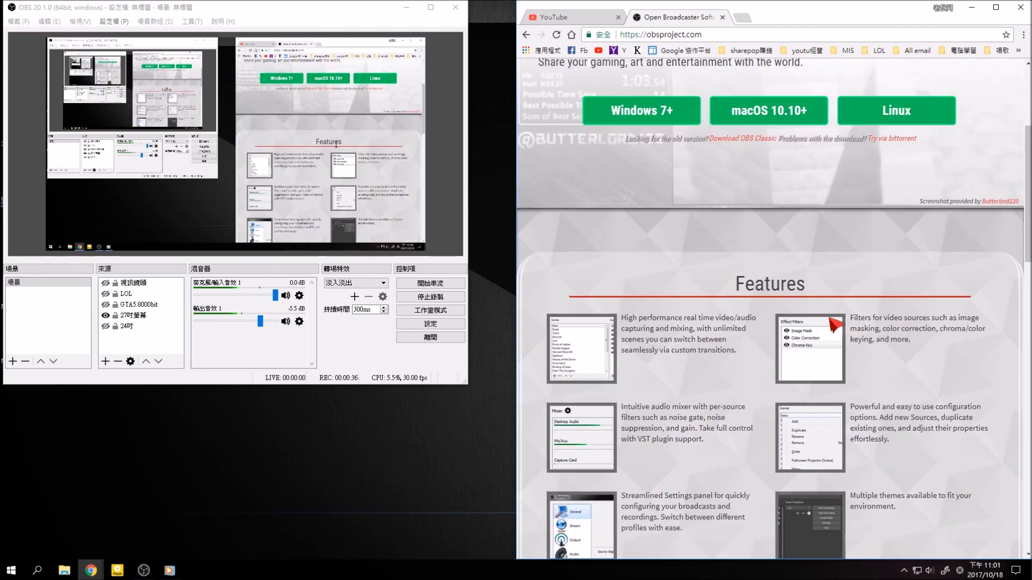
scroll(804, 413, up, 4)
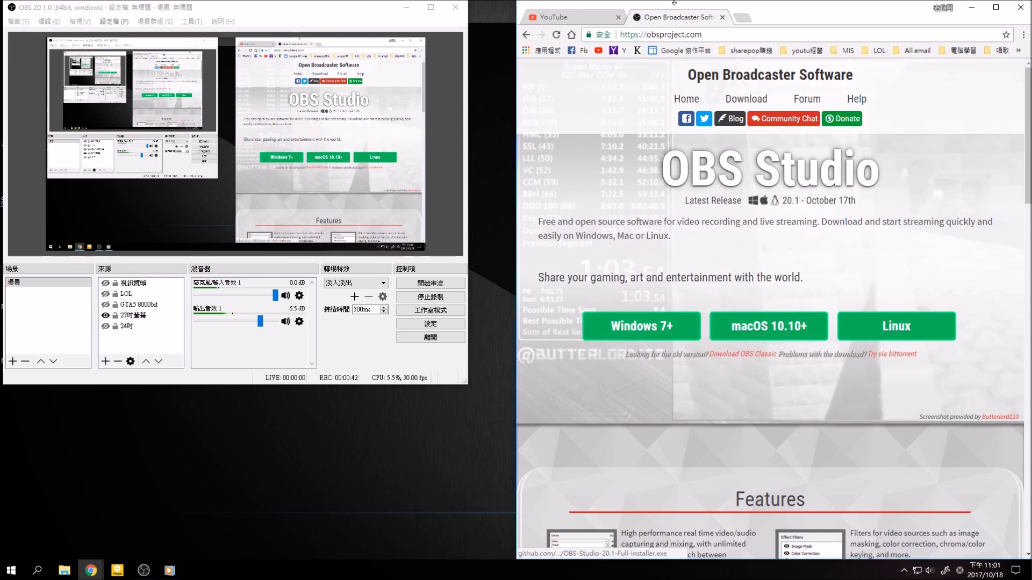
click(722, 17)
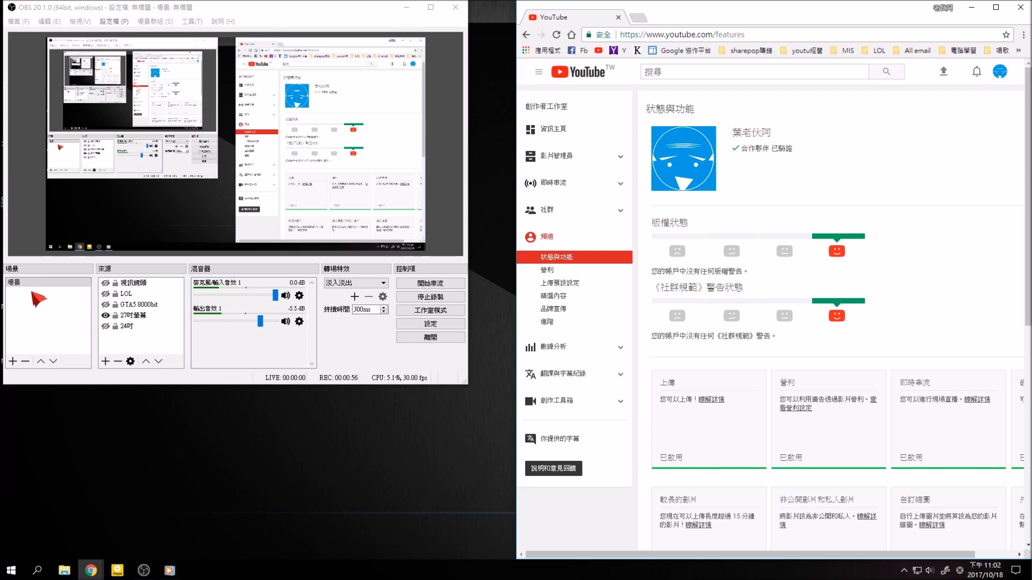
Step: Look at the option for adding a new scene in the scene list, and dismiss it without adding one
right_click(49, 292)
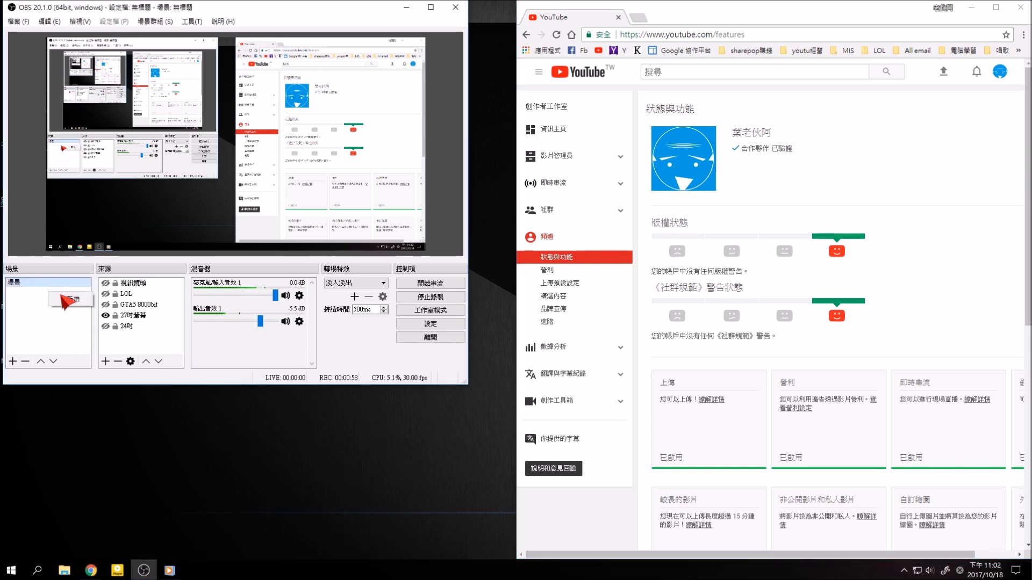
click(69, 299)
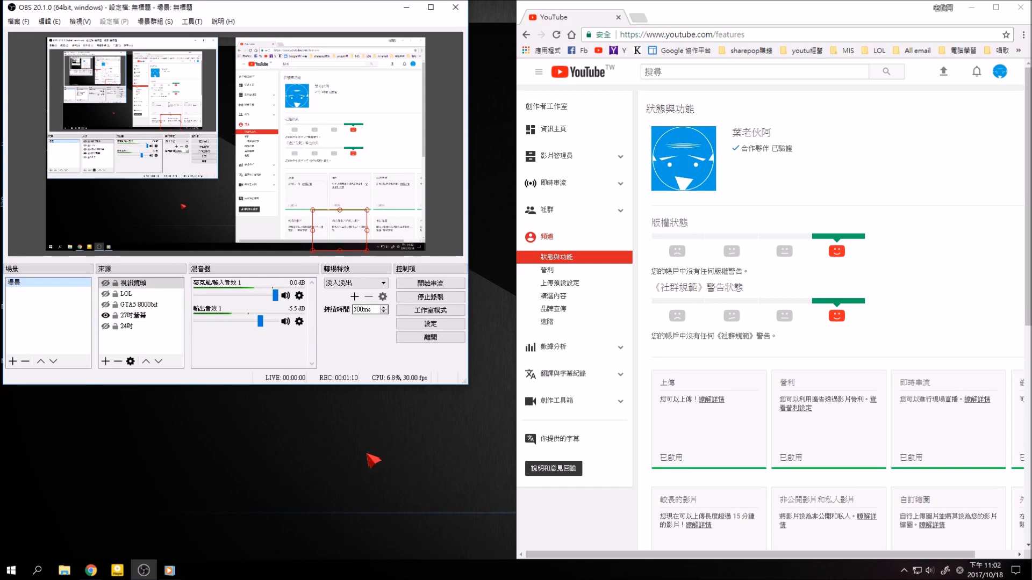
click(357, 391)
click(237, 349)
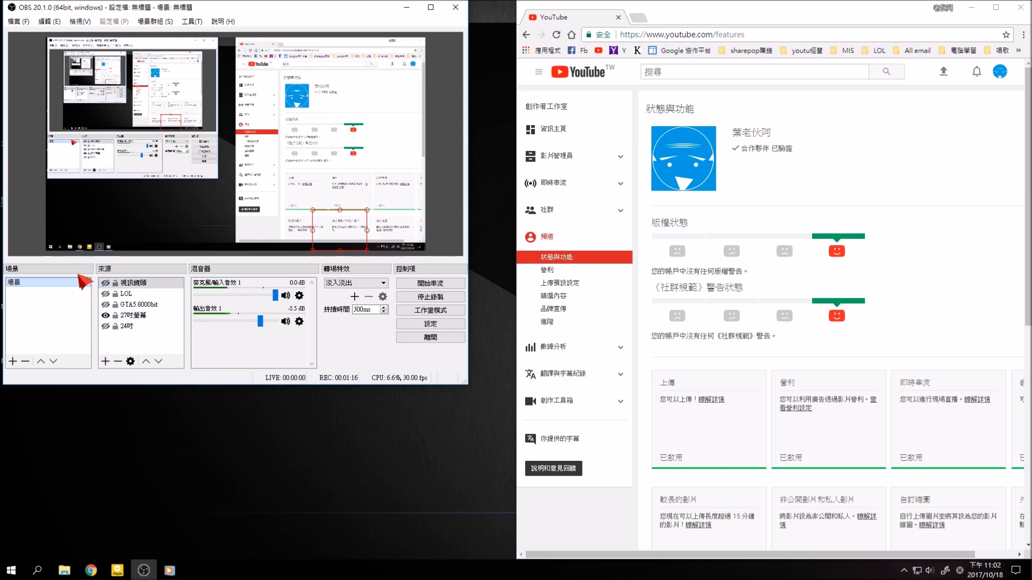
right_click(20, 291)
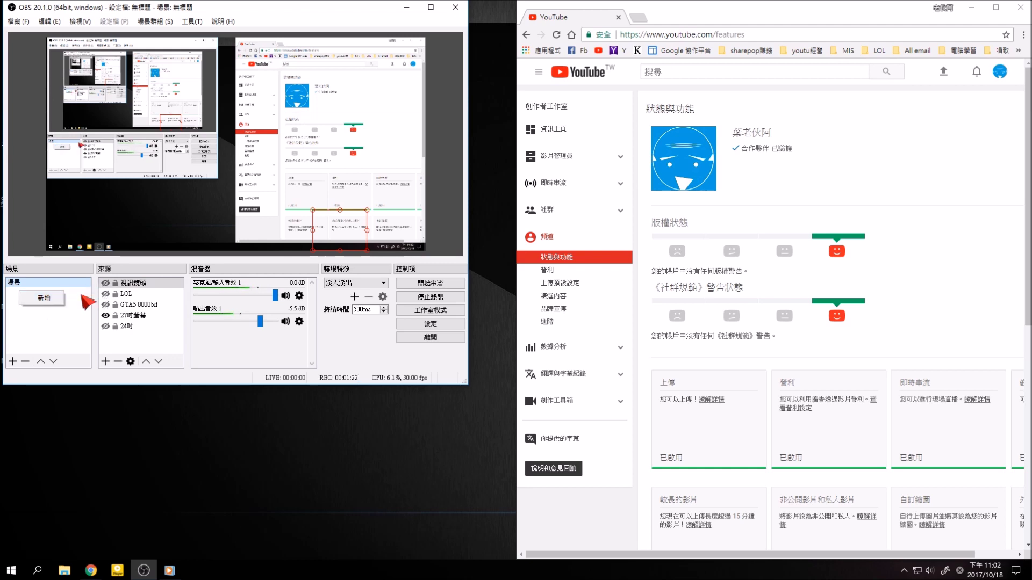
click(131, 342)
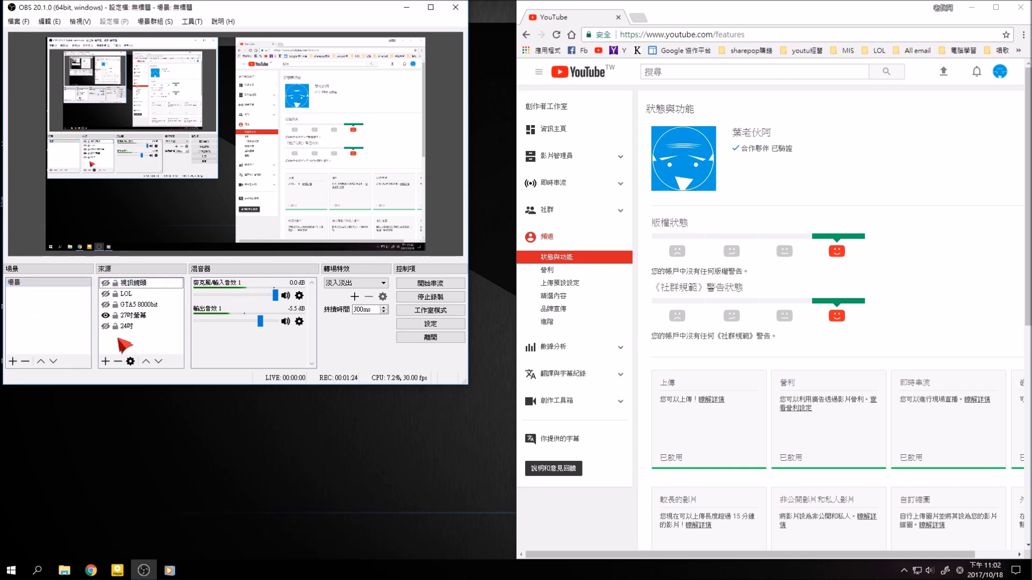
Step: Display the source types that can be added to the current scene's source list
right_click(118, 341)
mouse_move(145, 345)
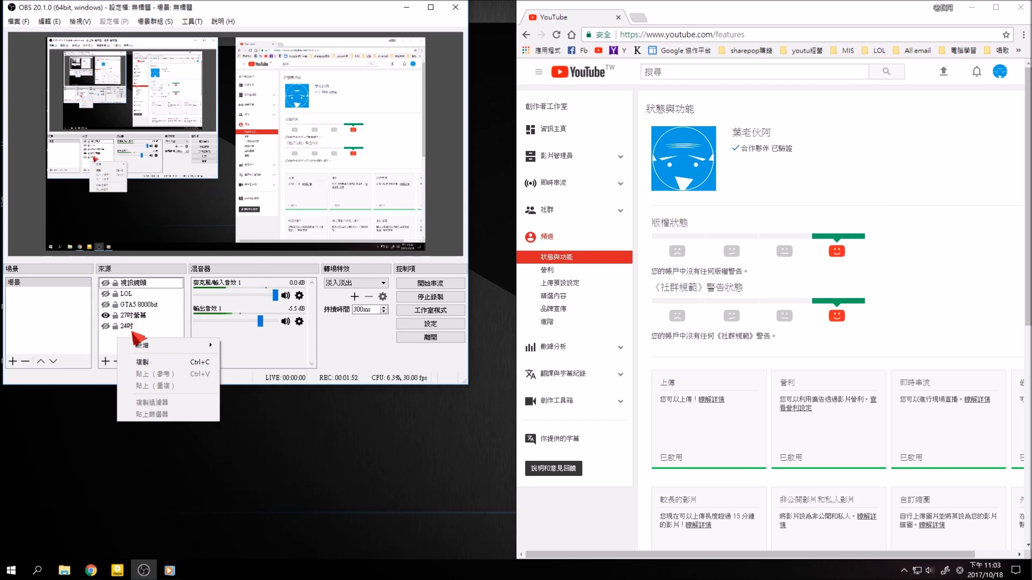
click(131, 329)
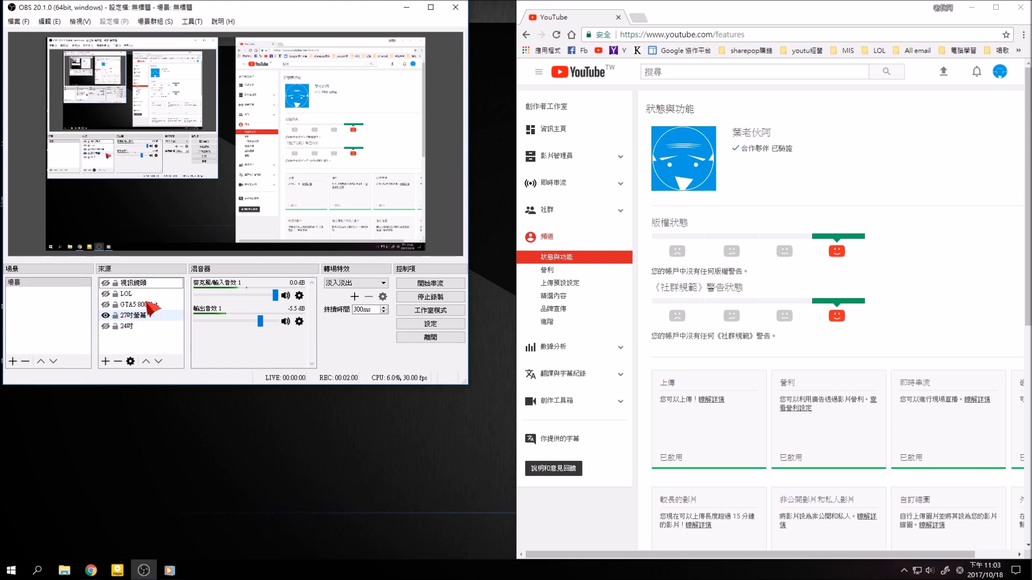
right_click(138, 337)
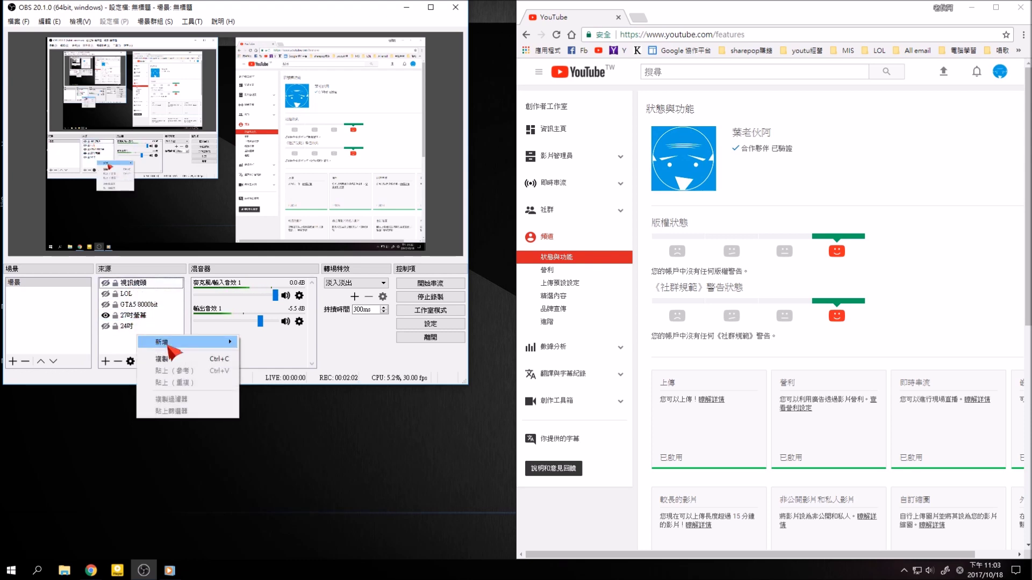
mouse_move(173, 342)
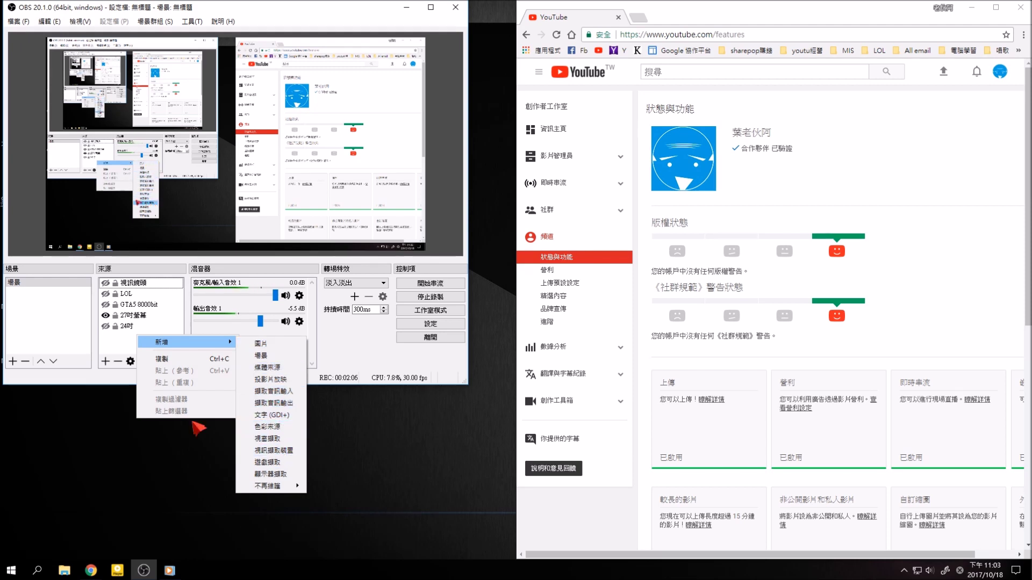
Step: Show the webcam source 視訊鏡頭 in the scene and hide it again
click(105, 283)
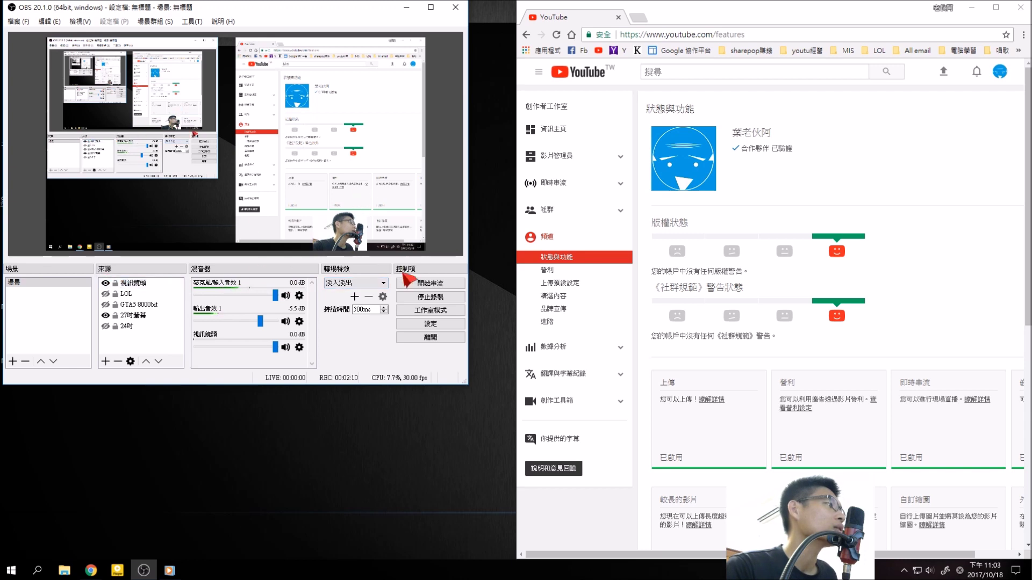
click(105, 283)
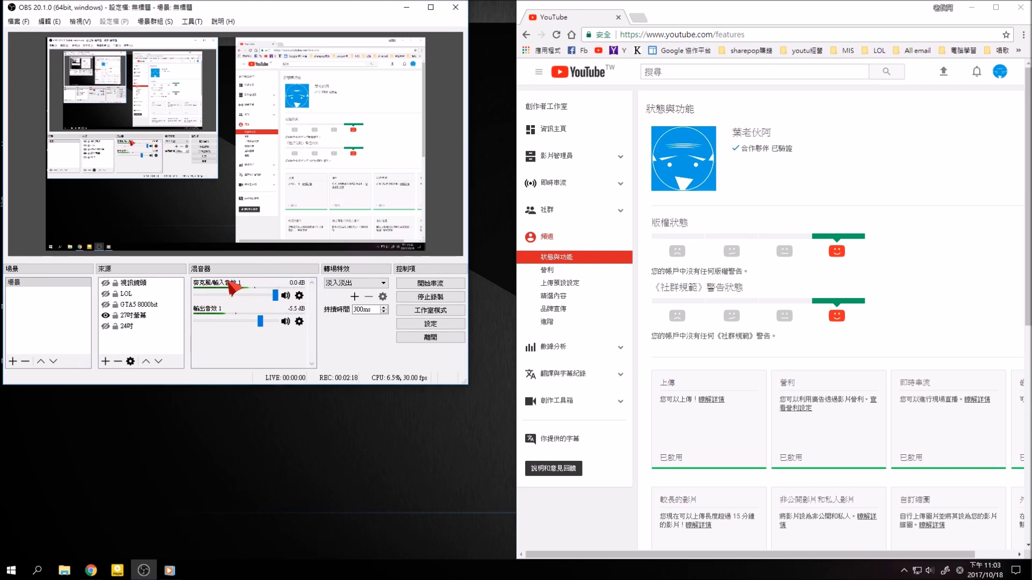
Step: Review the devices available for 麥克風/輸入音效 1 and confirm its properties with Focusrite USB (Focusrite USB Audio) as the device
click(299, 296)
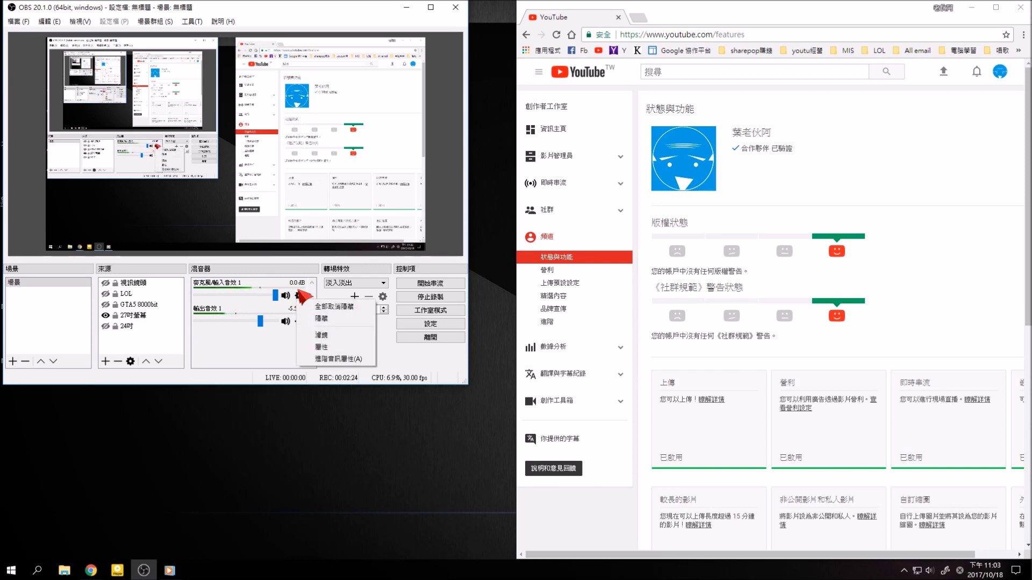
click(326, 347)
click(187, 265)
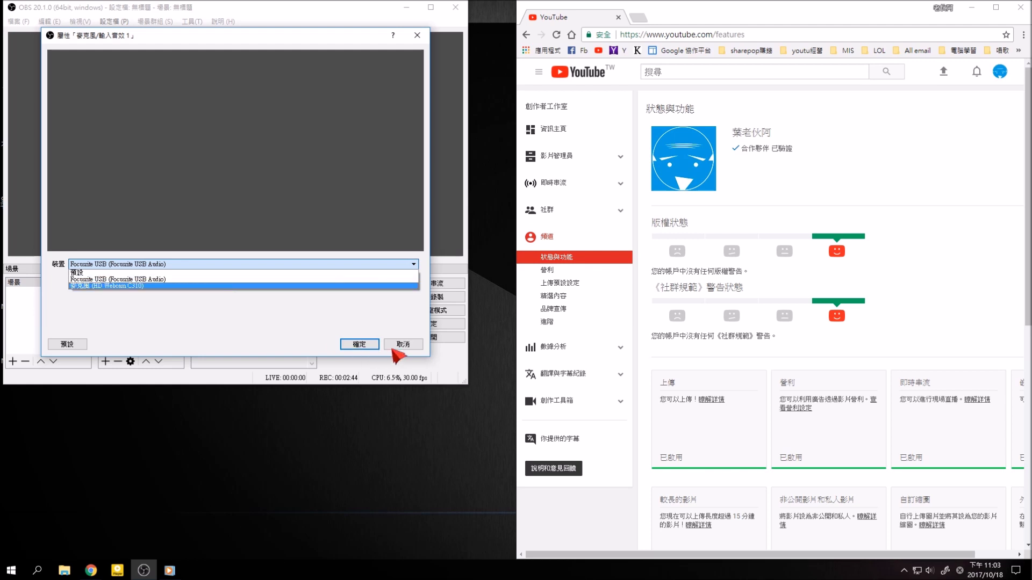
click(371, 337)
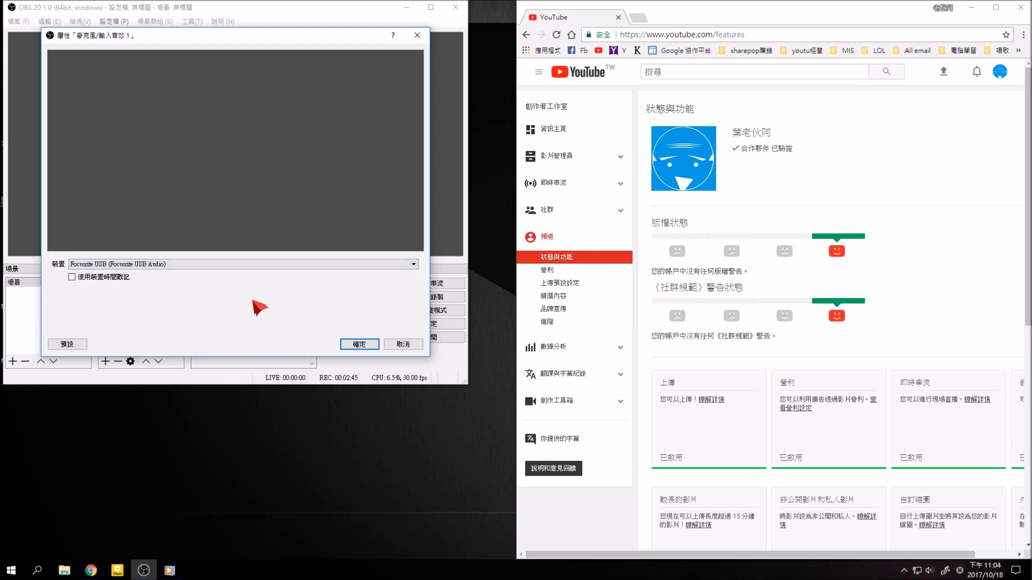
click(357, 344)
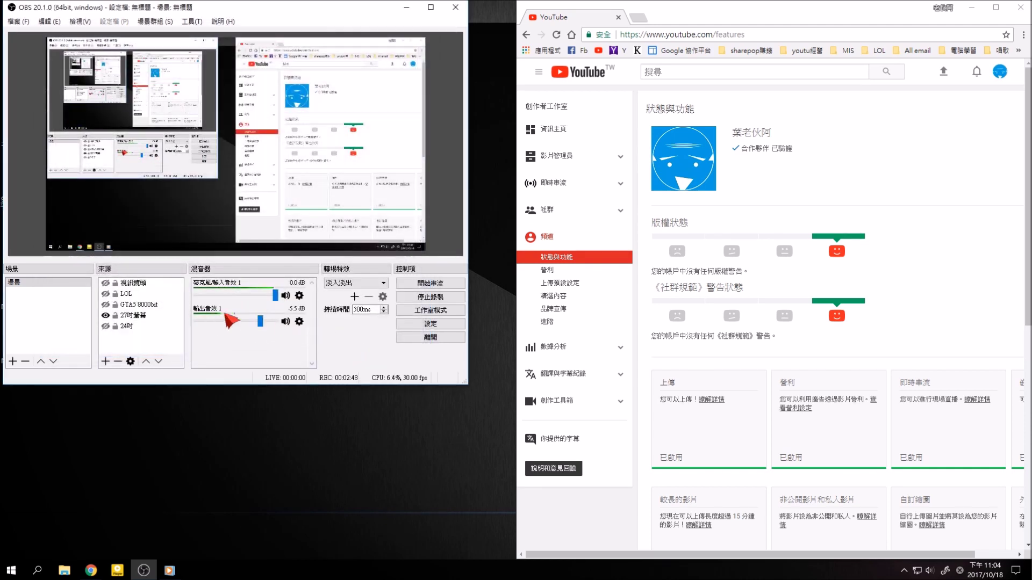
Step: Review the device choices for 輸出音效 1 and confirm its properties with the Realtek High Definition Audio speakers
click(300, 321)
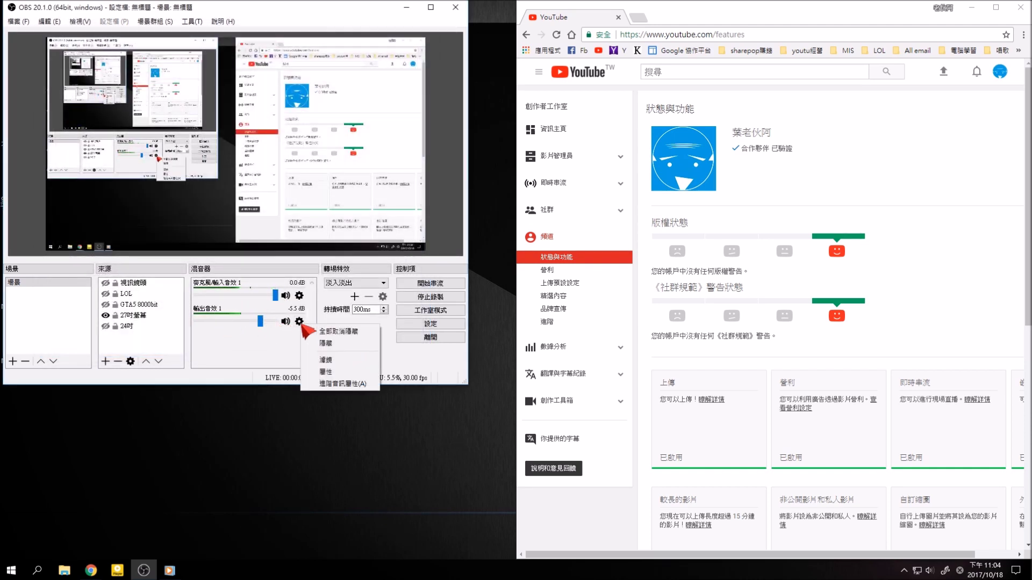
click(340, 371)
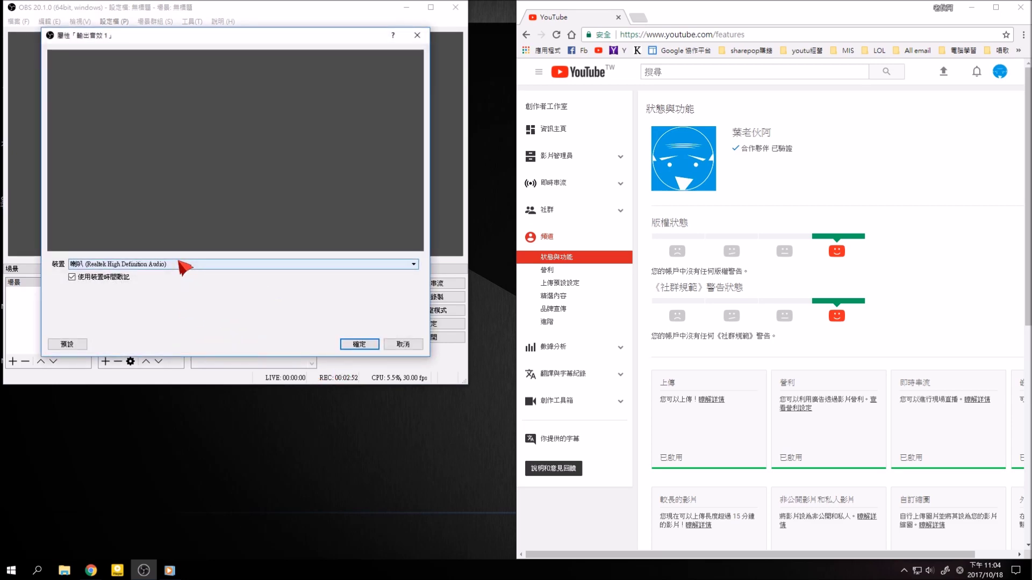
click(183, 264)
click(154, 317)
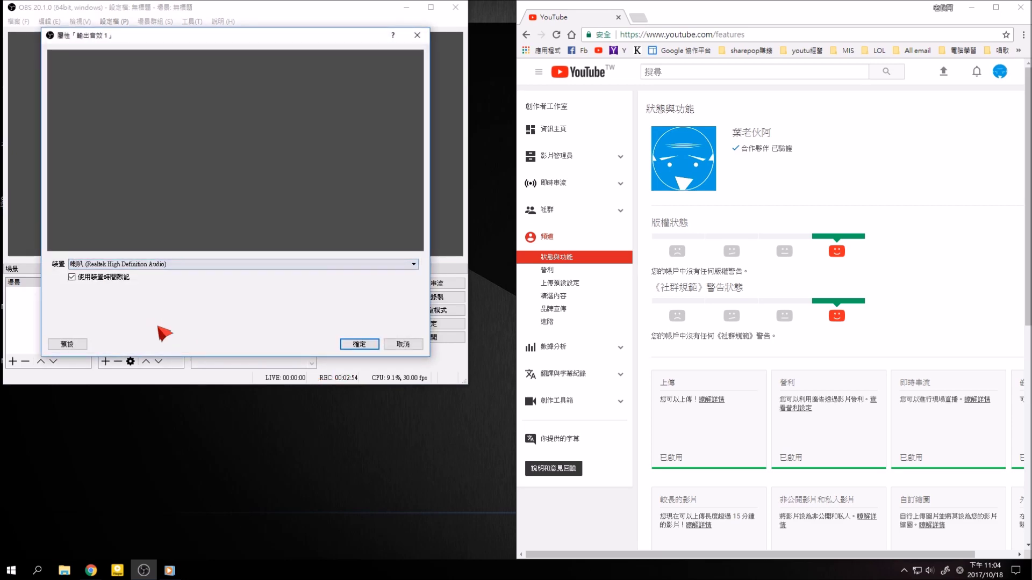
click(359, 345)
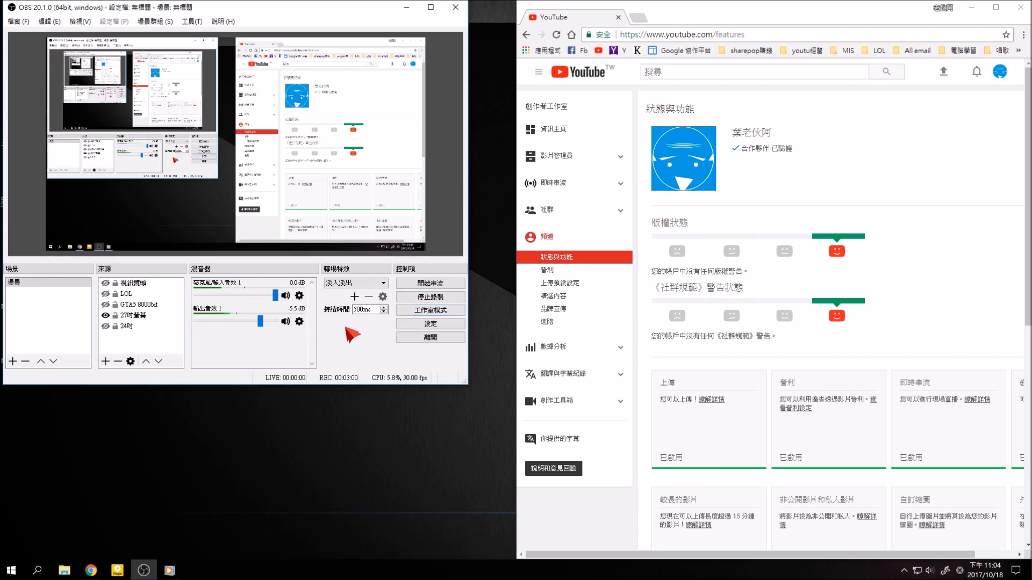
Step: Examine the general settings and the recording options in the output settings, and close the settings without changes
click(431, 326)
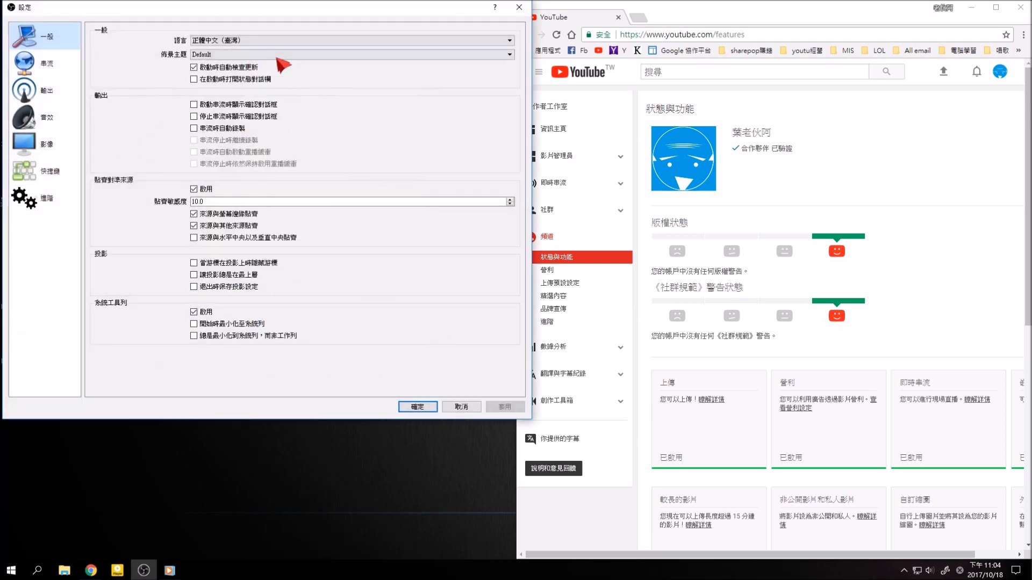
drag(276, 11, 489, 125)
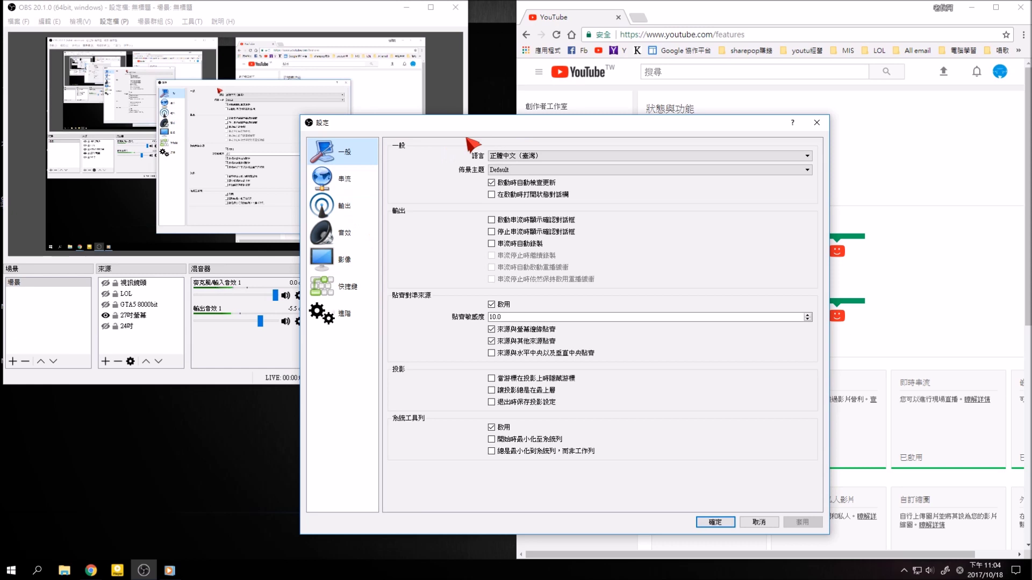
drag(468, 125, 547, 120)
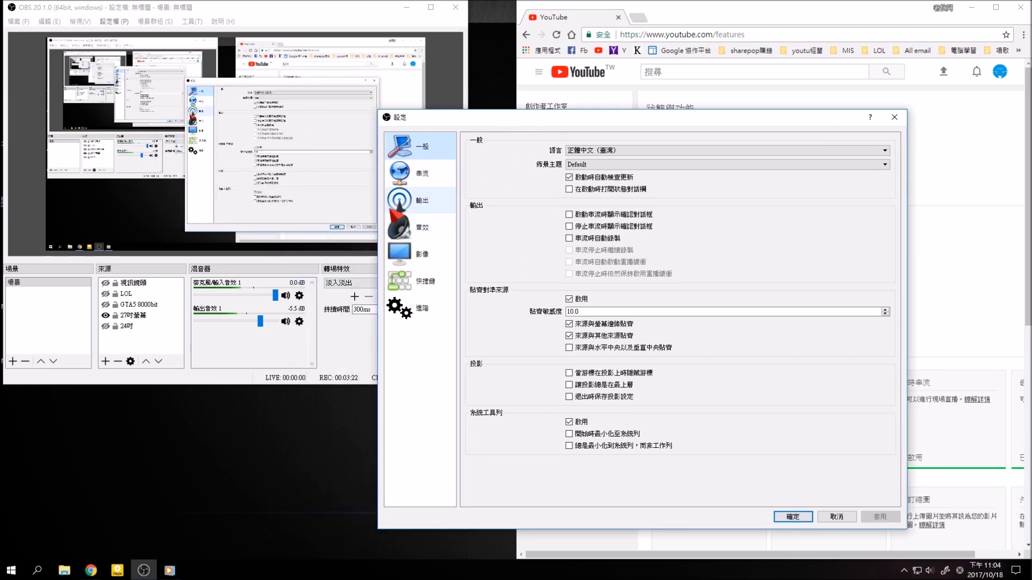
click(440, 206)
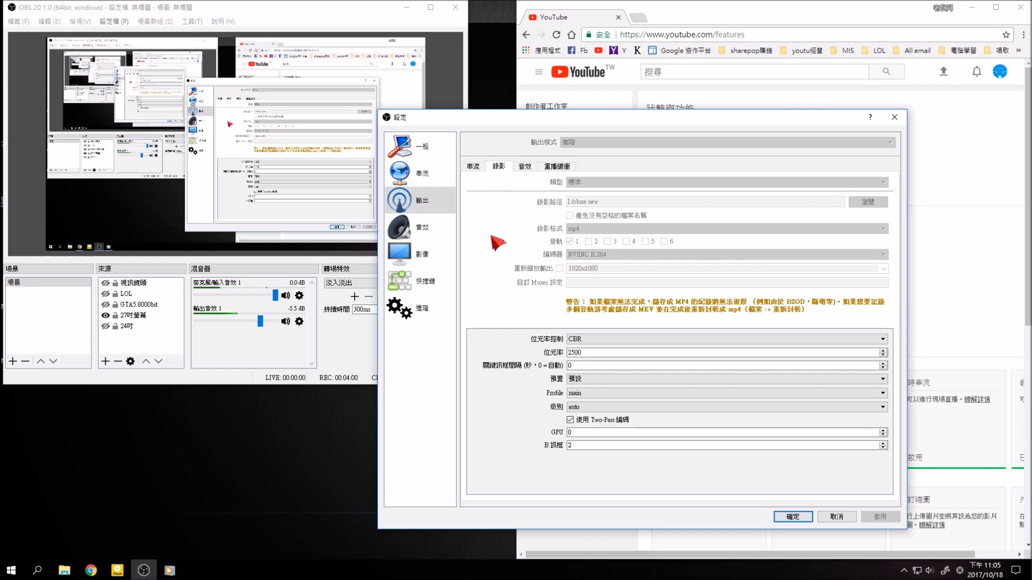
drag(600, 124, 561, 129)
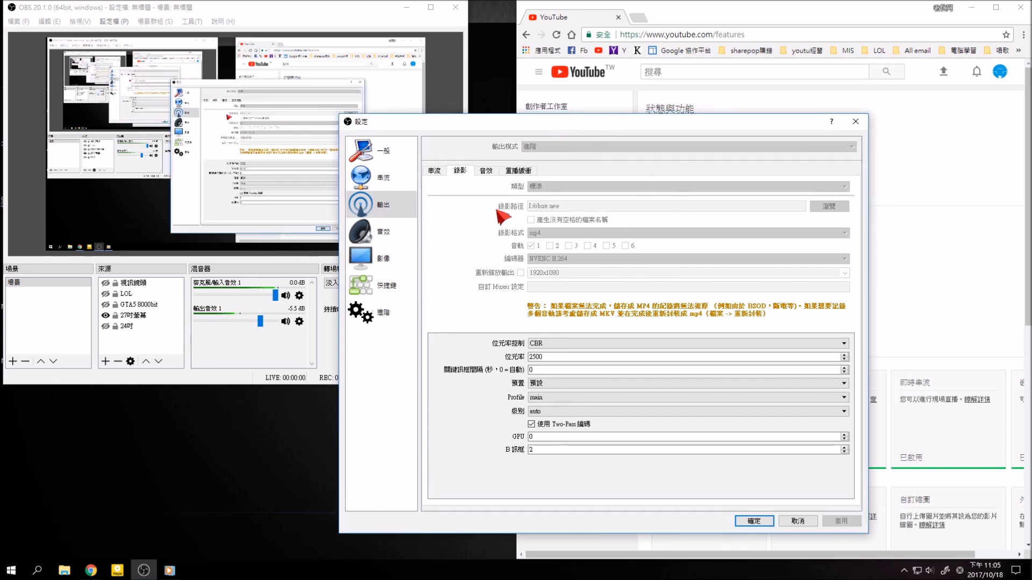
click(854, 121)
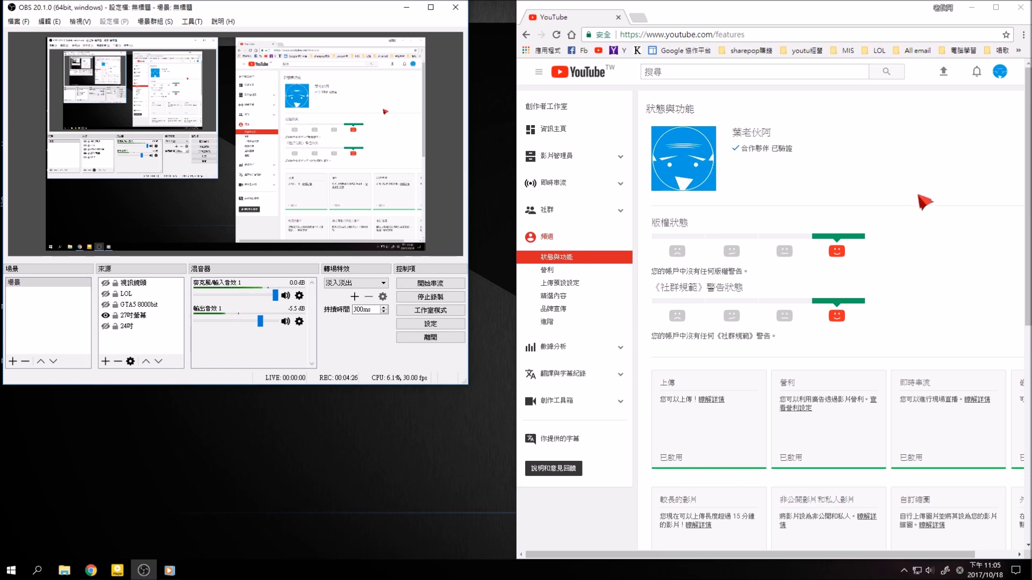
Step: Switch to the YouTube browser window and widen it until it nearly meets the OBS window
click(918, 195)
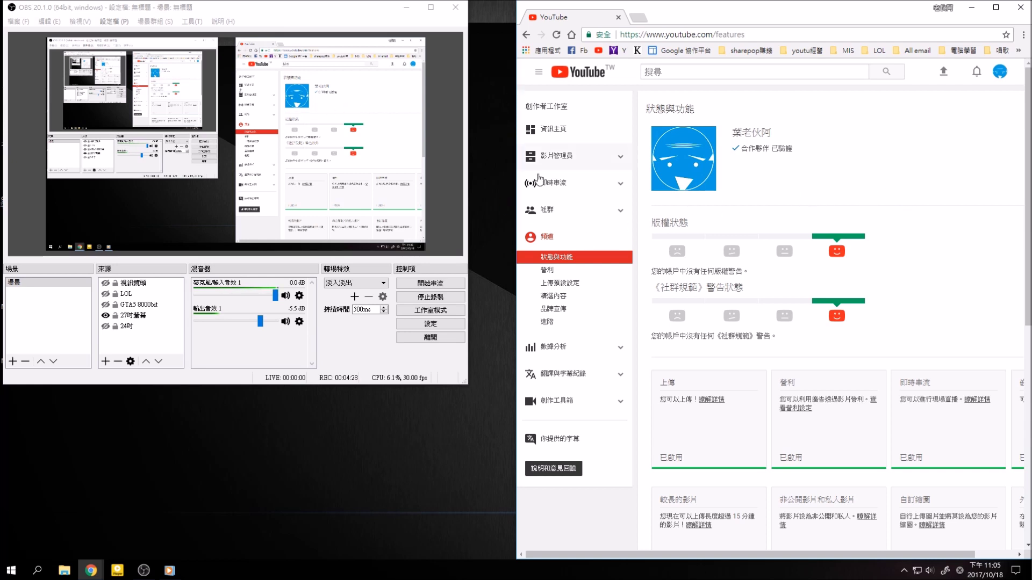
drag(517, 195, 473, 195)
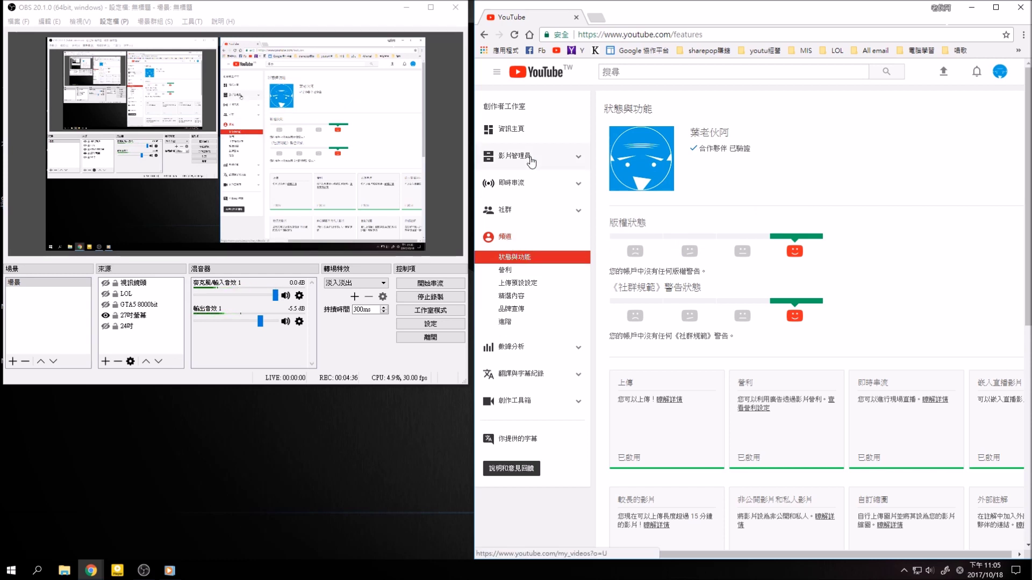
Step: Open Creator Studio from the YouTube account and examine the 即時串流 entry on the channel's 狀態與功能 page
click(1000, 75)
click(826, 111)
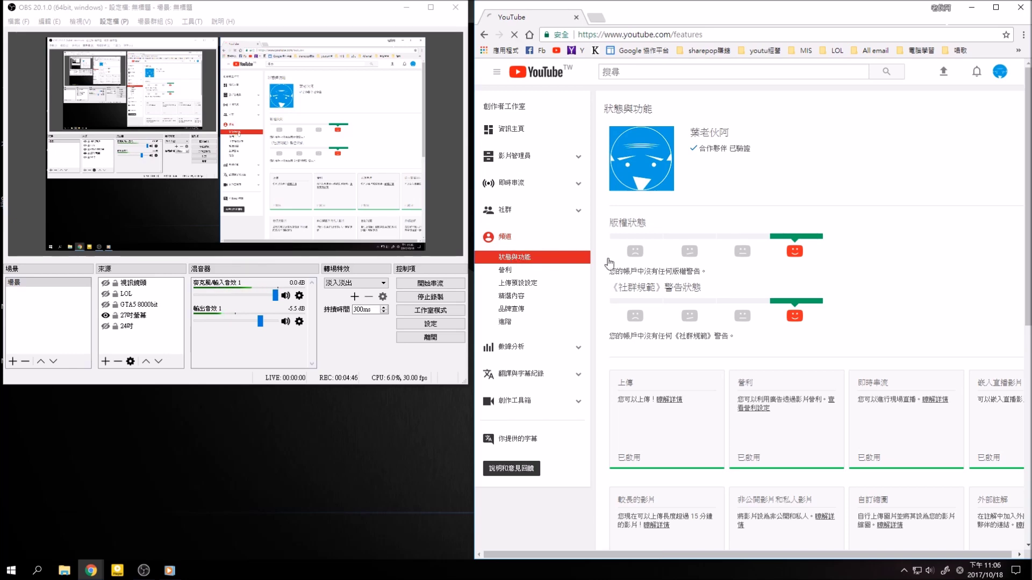
scroll(908, 266, down, 4)
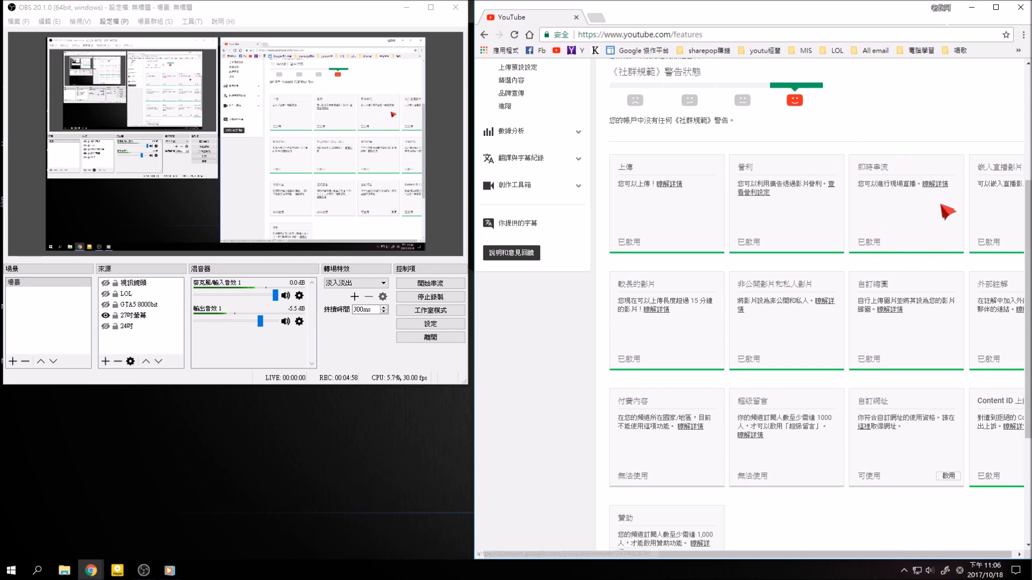
scroll(695, 285, up, 4)
scroll(695, 285, up, 1)
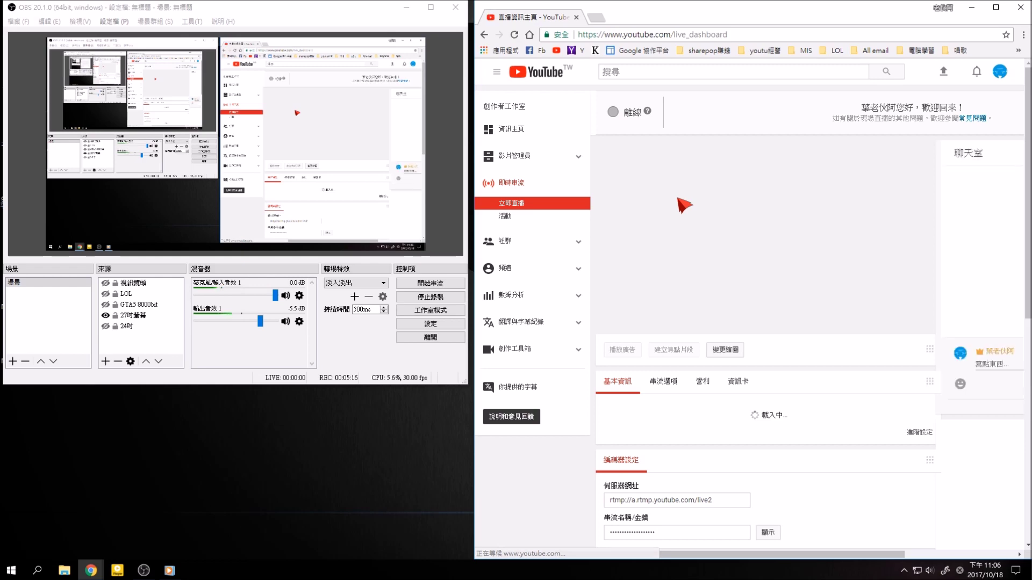
Step: Examine the basic information, privacy and encoder settings on the 立即直播 page, including the server URL and stream key fields
scroll(806, 242, down, 4)
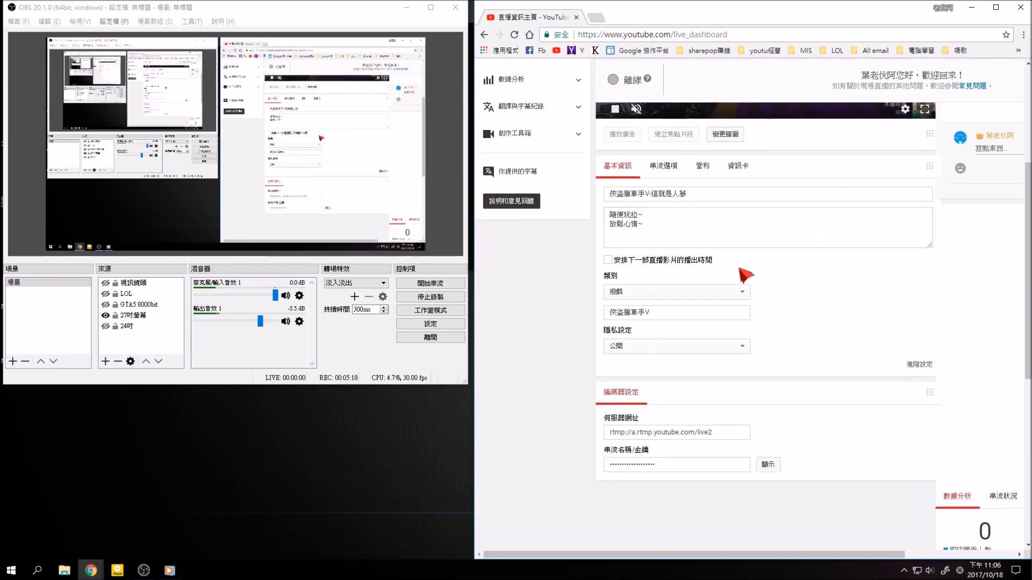
scroll(760, 288, up, 4)
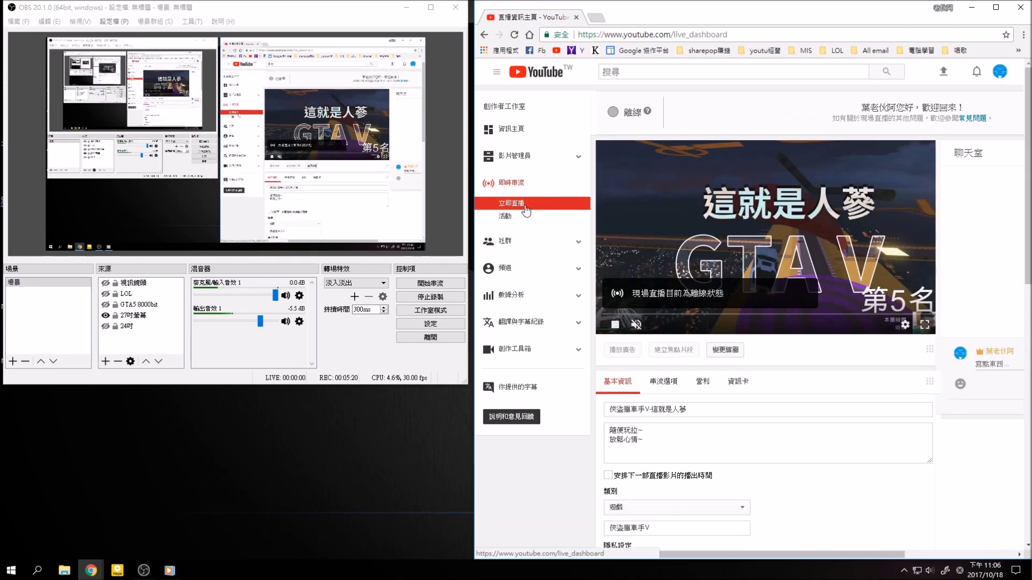
scroll(937, 315, down, 4)
scroll(897, 320, up, 2)
scroll(896, 321, down, 2)
scroll(790, 362, up, 1)
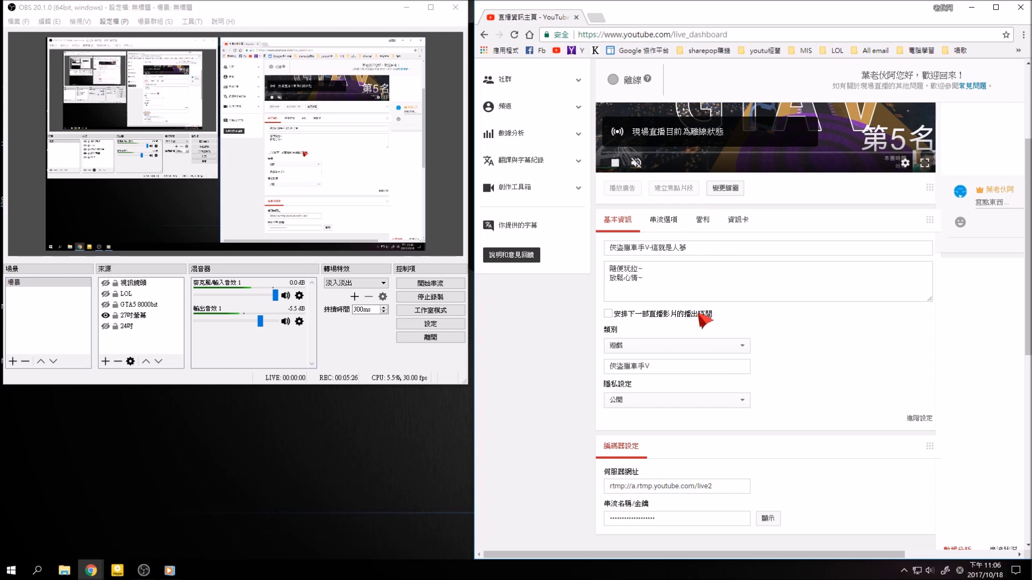
scroll(649, 432, down, 2)
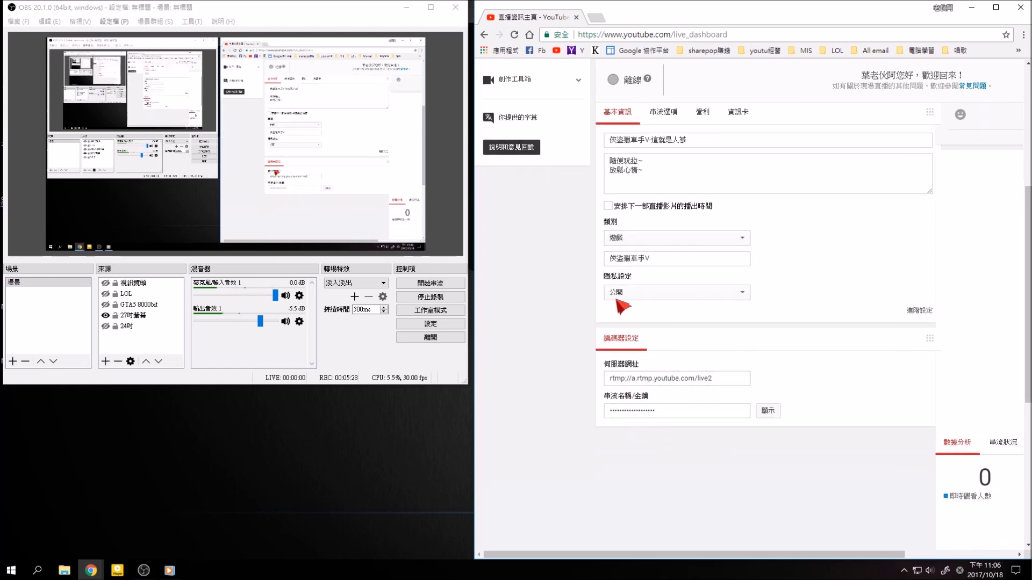
scroll(672, 331, down, 2)
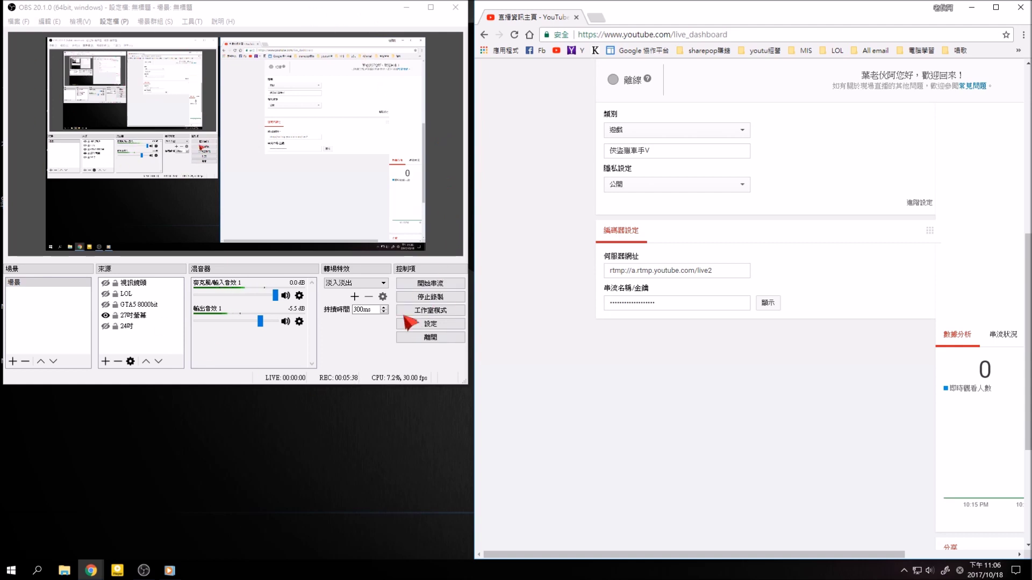
Step: In the OBS stream settings, choose YouTube / YouTube Gaming as the service and Primary YouTube ingest server as the server
click(447, 325)
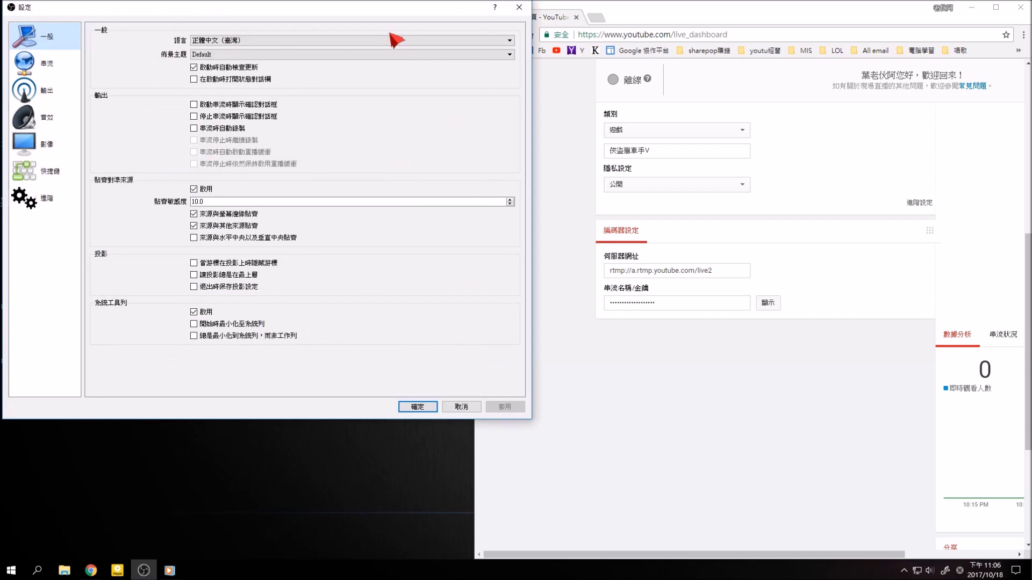
drag(360, 18, 377, 142)
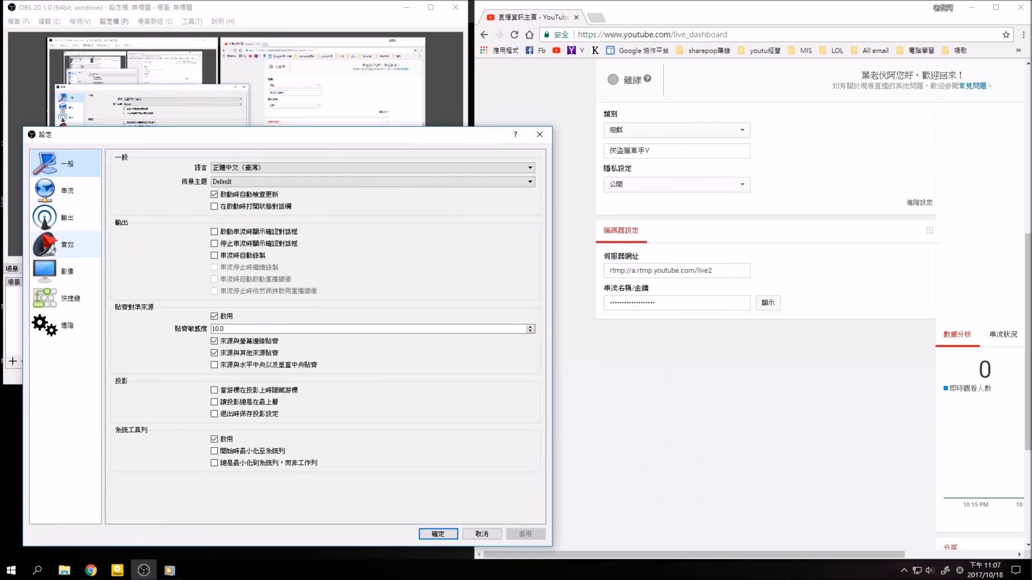
click(62, 187)
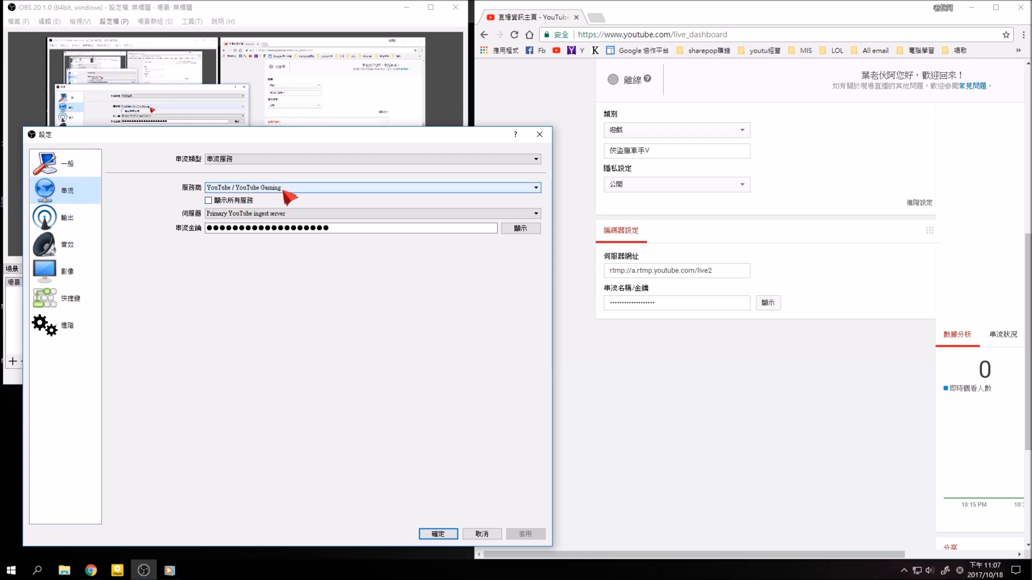
click(268, 188)
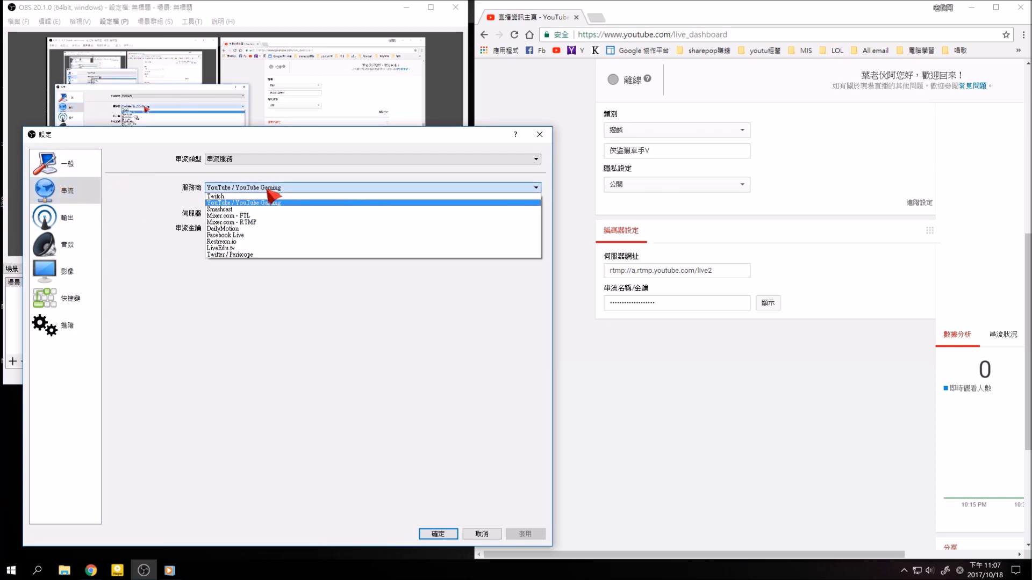
click(241, 203)
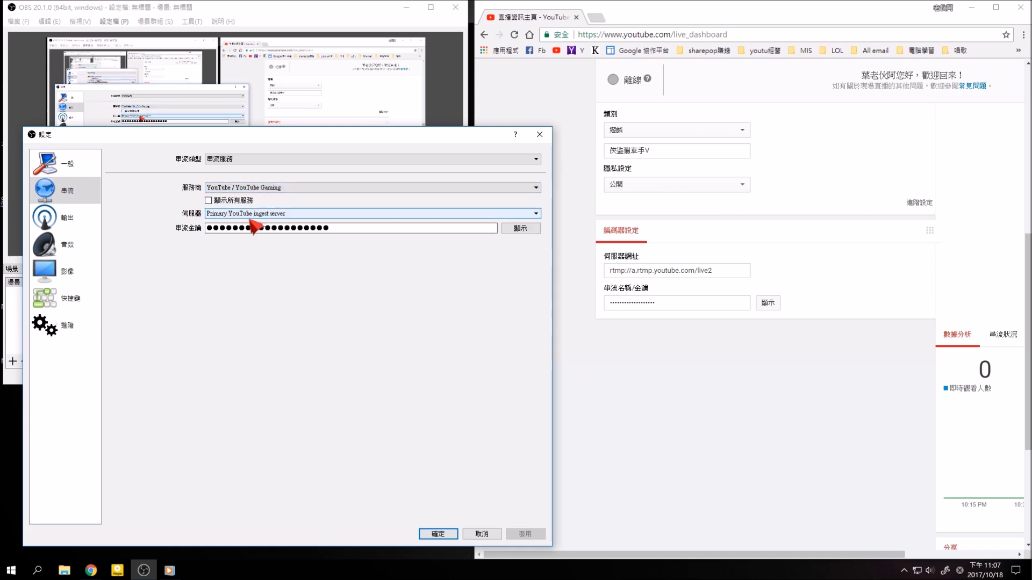
click(316, 217)
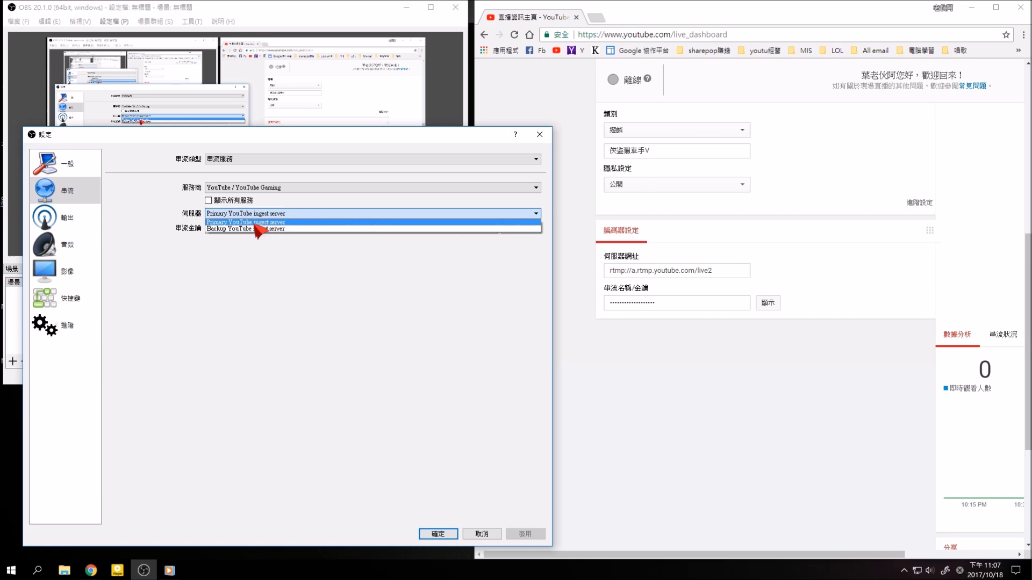
click(231, 222)
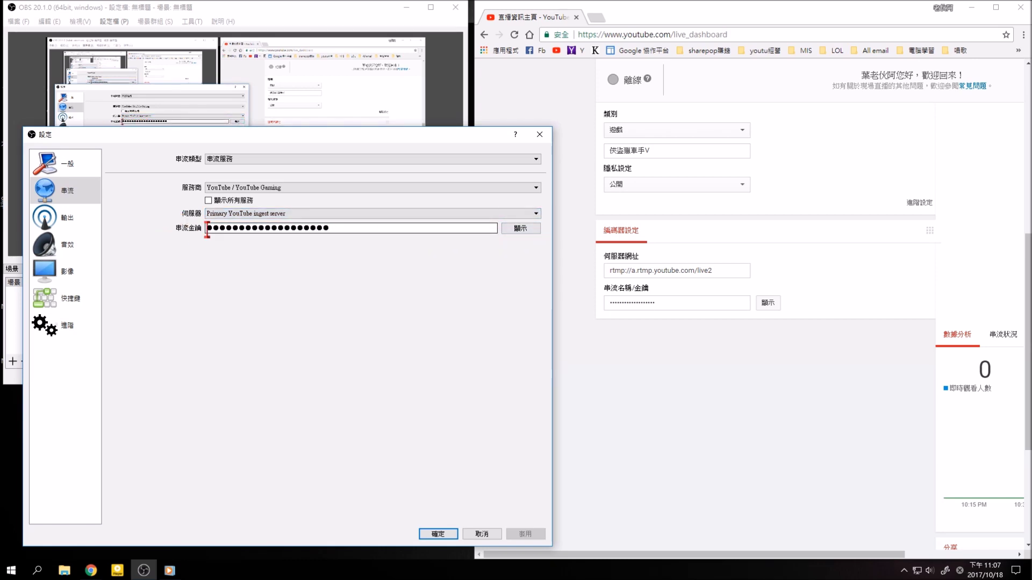
Step: Locate the stream key field in the OBS stream settings and its matching key field in YouTube's encoder settings
drag(206, 228, 454, 283)
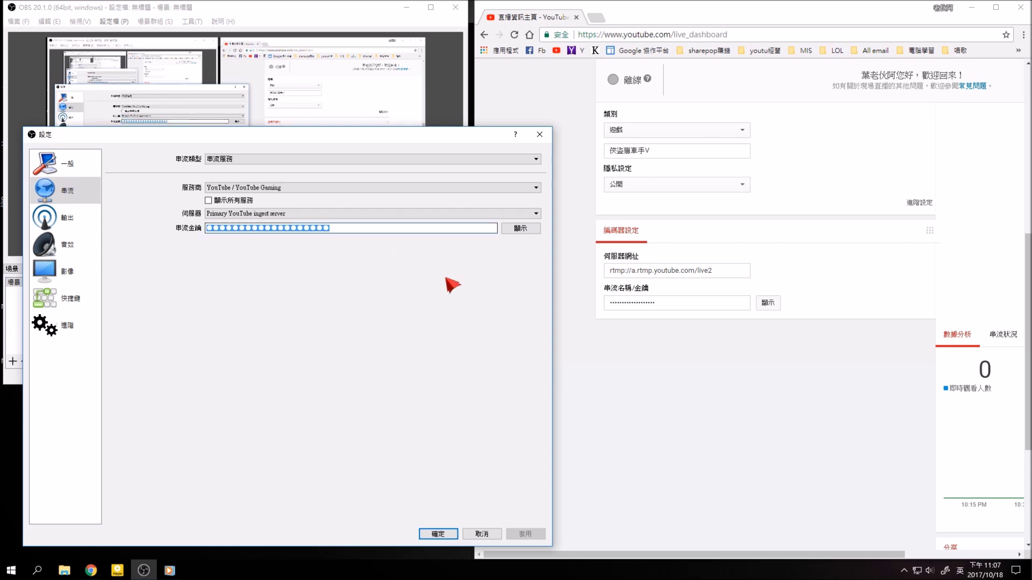
click(682, 337)
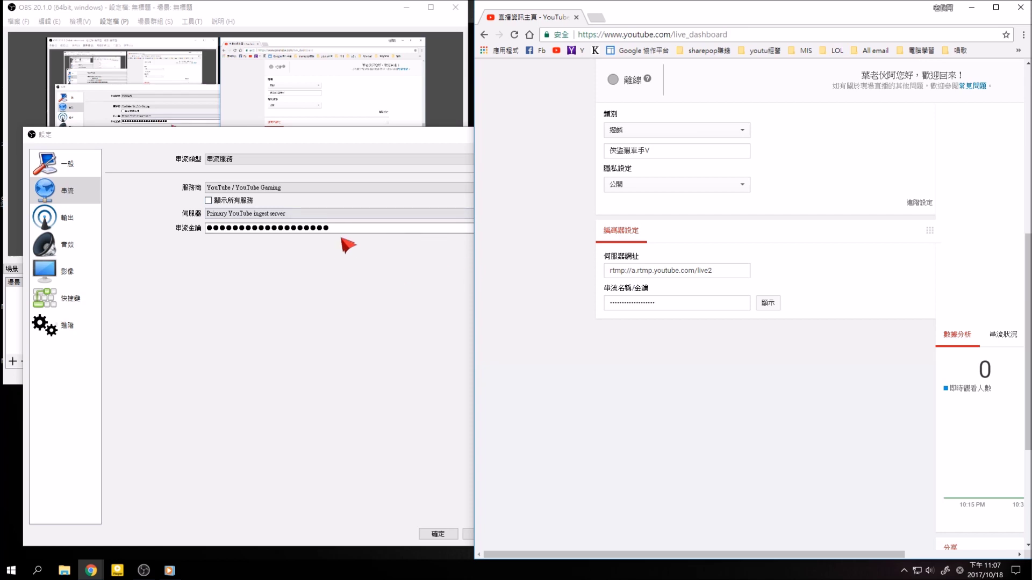
click(299, 281)
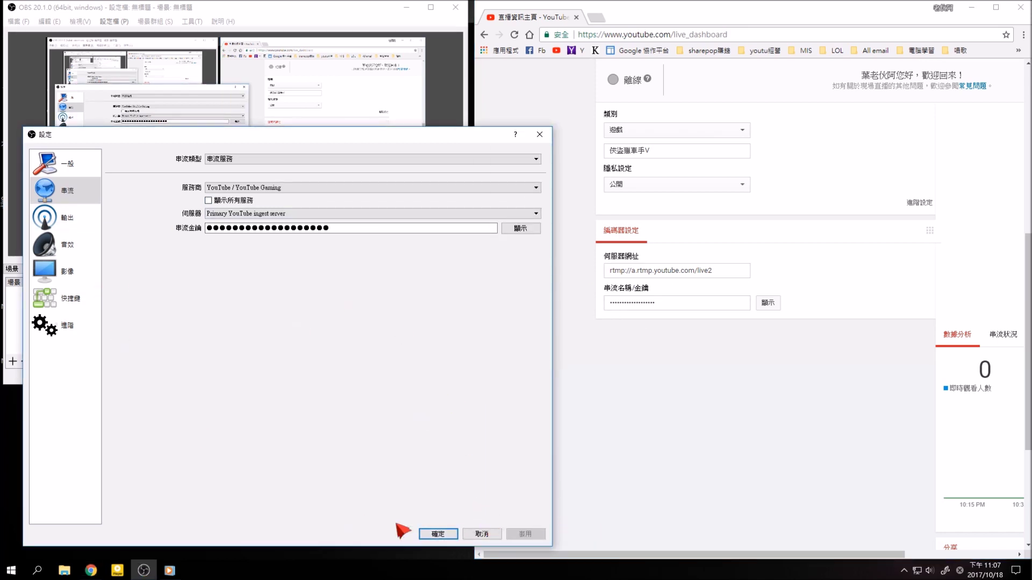
Step: Review the streaming and recording options in the output settings and the general settings, and confirm the settings dialog
click(61, 221)
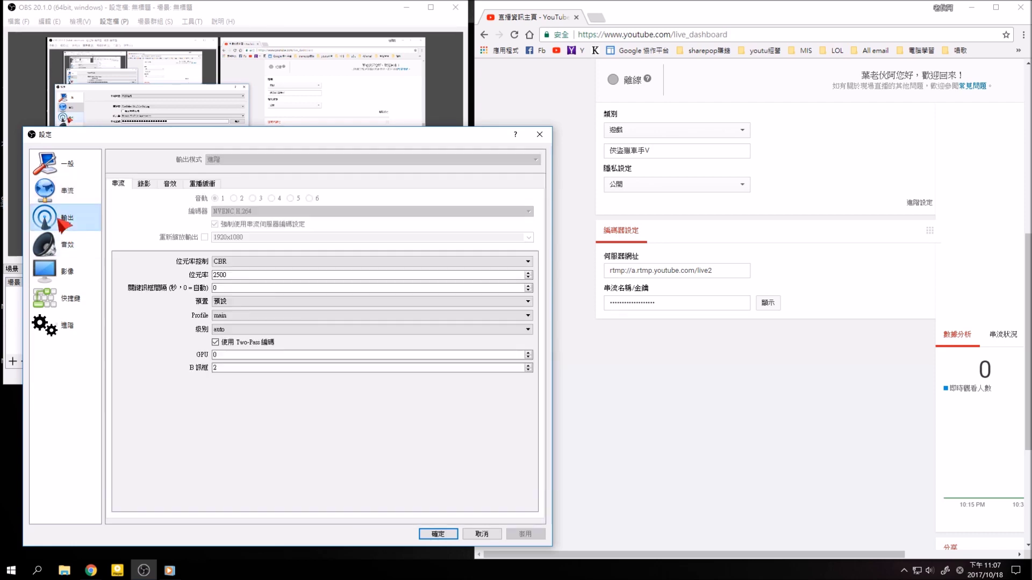
click(141, 188)
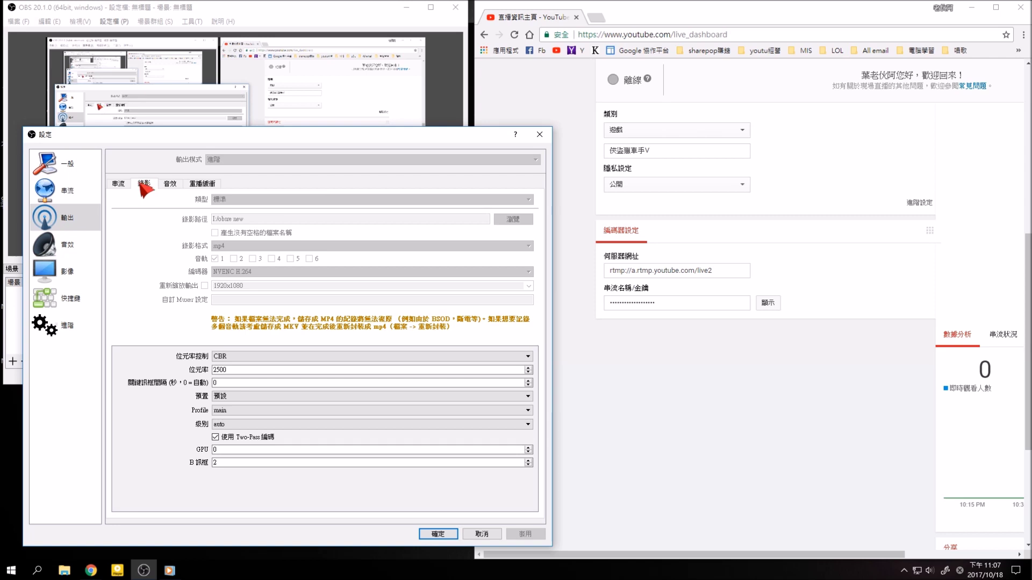
click(121, 185)
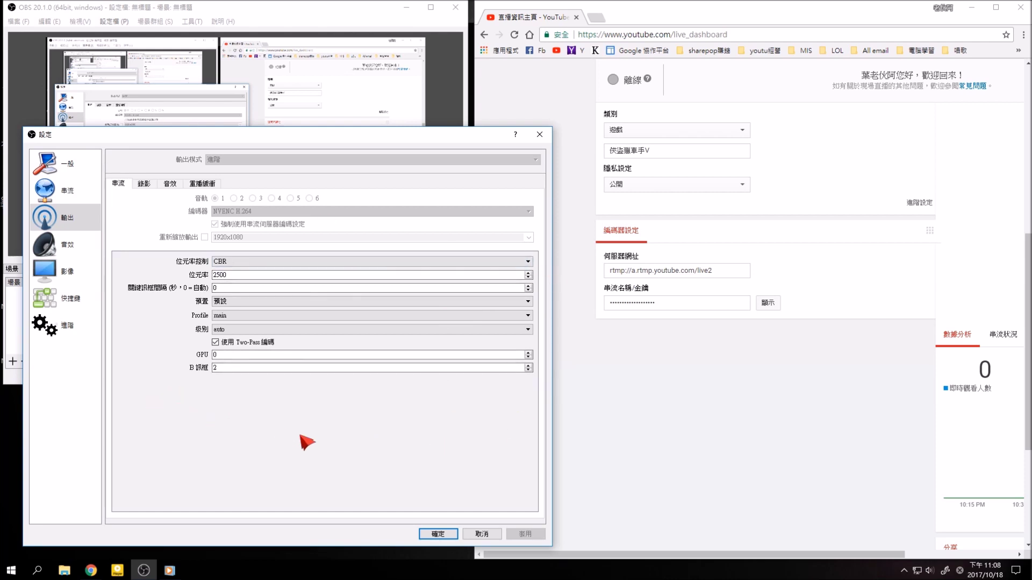
mouse_move(369, 138)
mouse_down()
mouse_move(360, 133)
mouse_move(375, 136)
mouse_up()
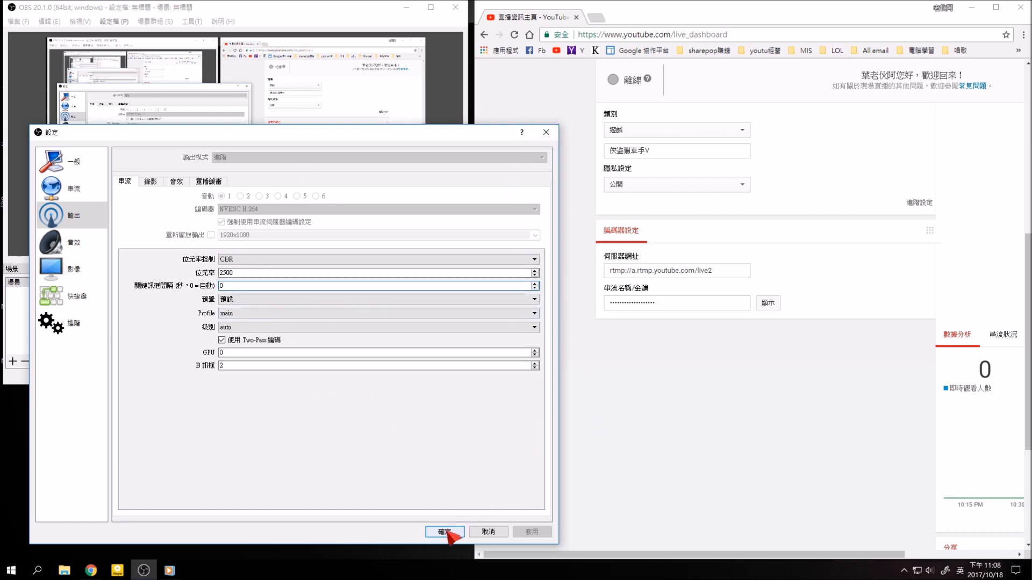
click(80, 162)
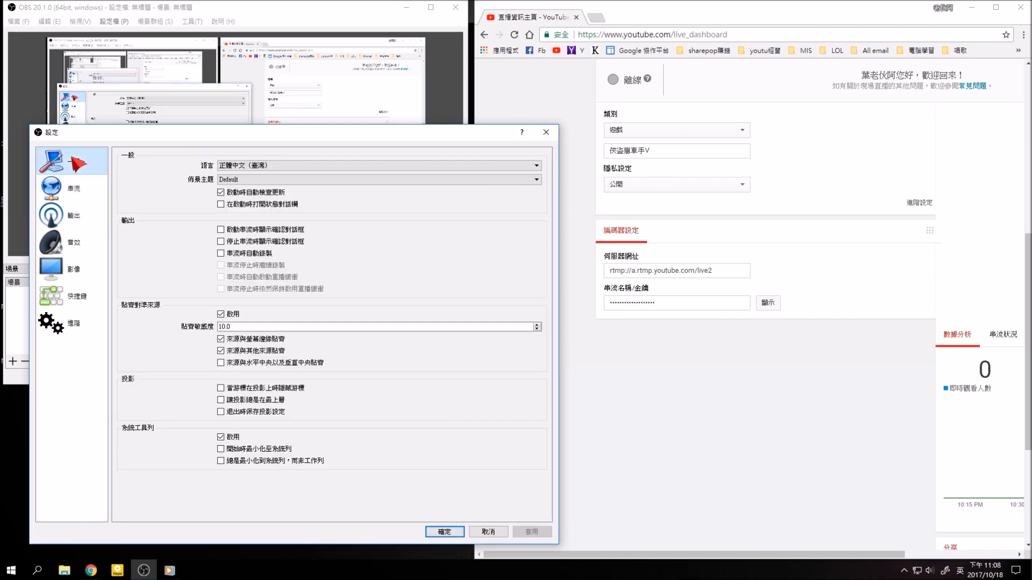
click(441, 534)
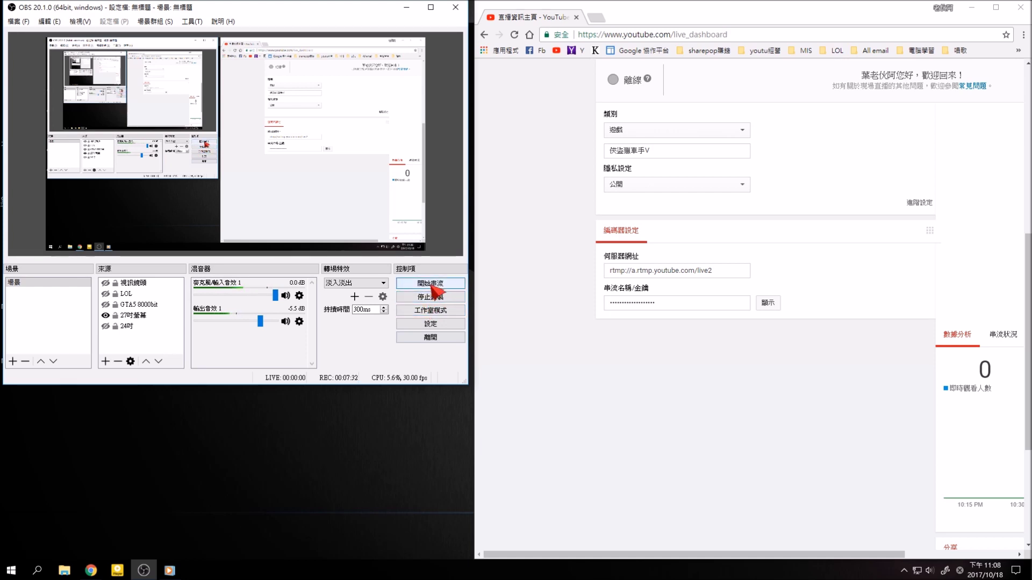
scroll(668, 349, up, 7)
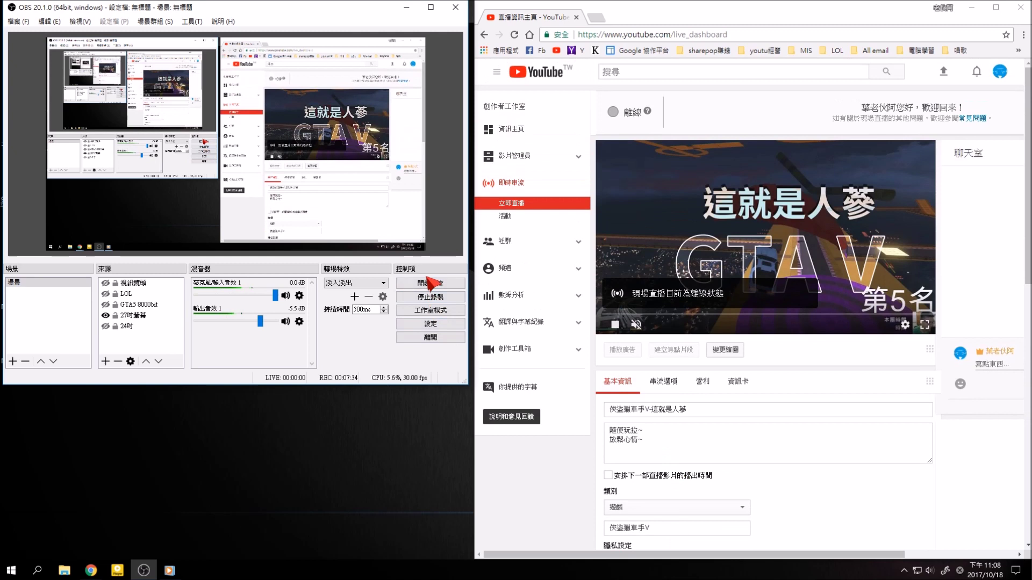